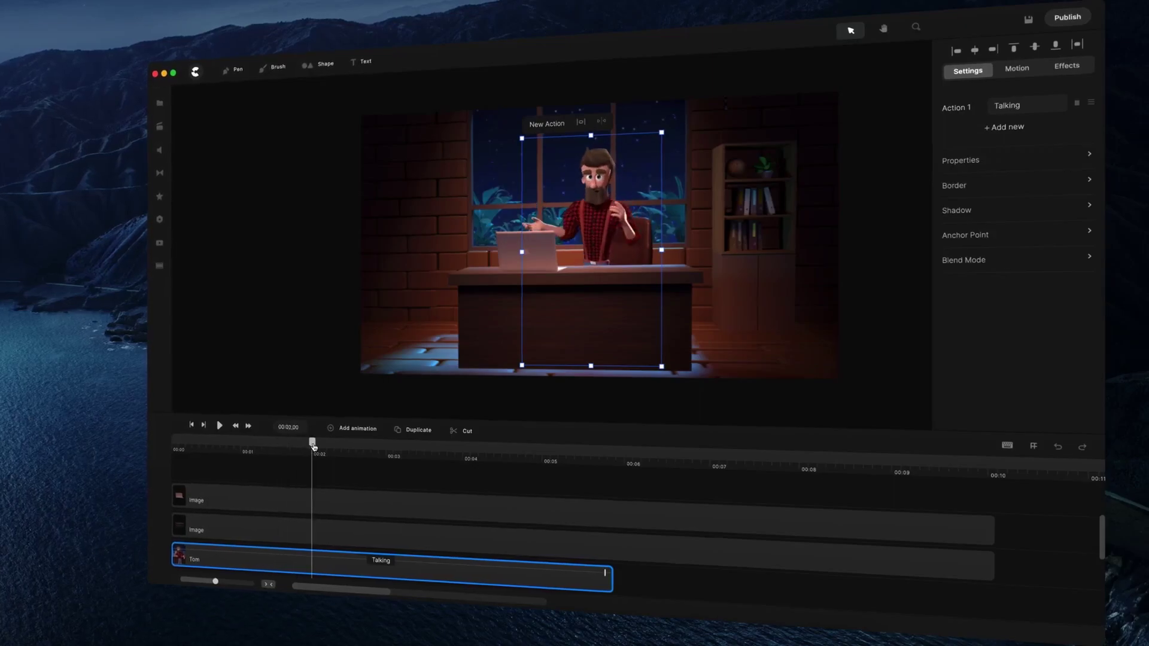
- Add a Thumbs Up action to the character and lengthen its clip to fit
click(1015, 131)
scroll(867, 251, down, 5)
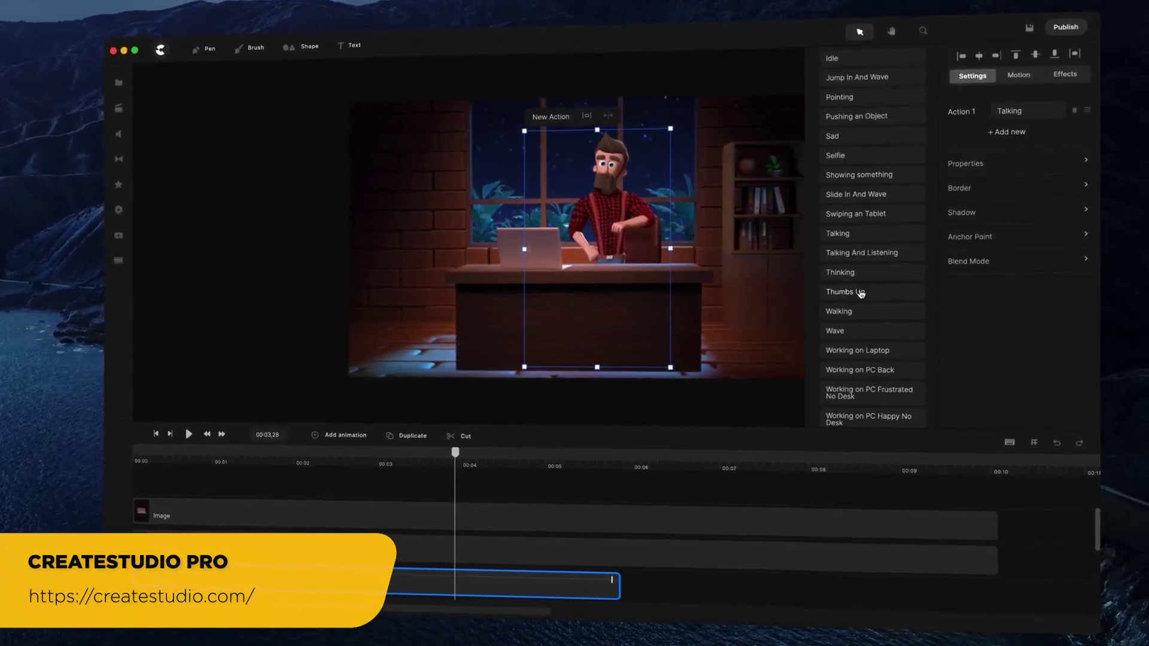
click(844, 292)
drag(835, 583, 984, 580)
drag(455, 458, 745, 471)
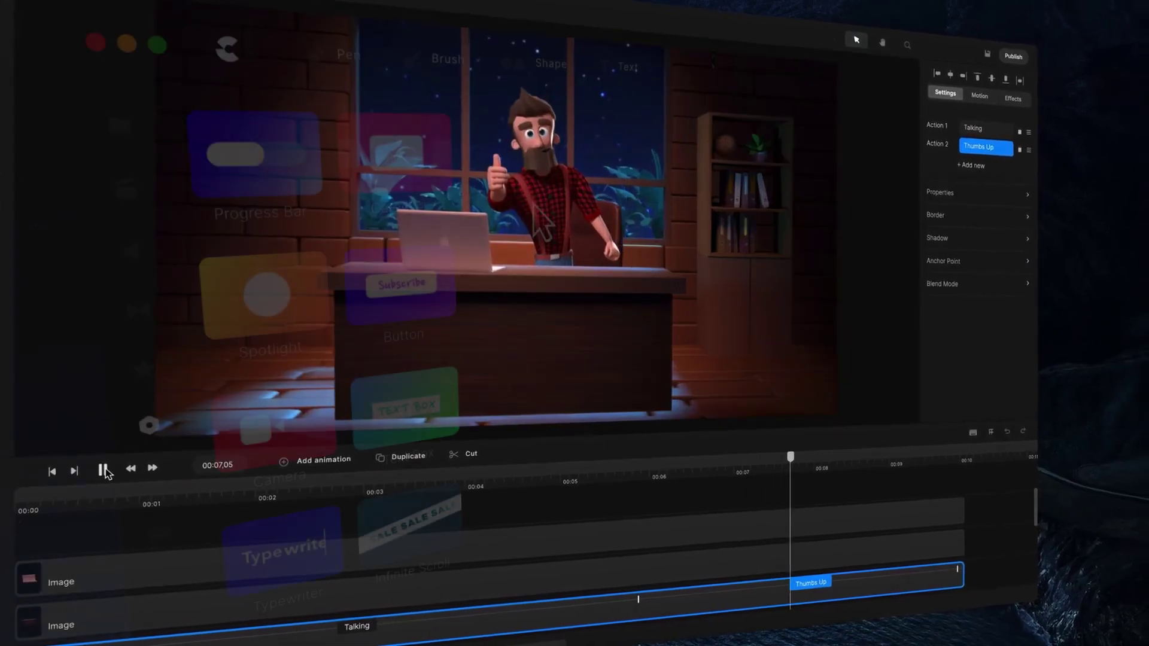
- Fill a carousel with lantern, camera, pool, woman and tennis images; give the title a Scale Up entrance
drag(397, 154, 705, 351)
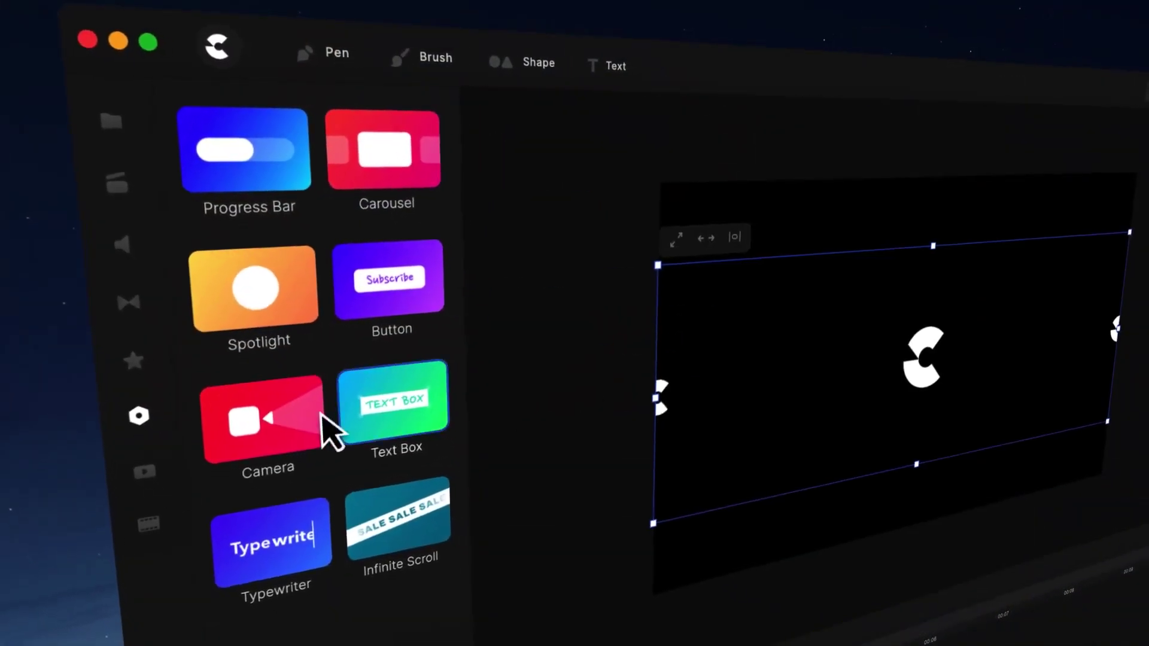
click(111, 122)
drag(469, 374, 820, 377)
drag(466, 487, 778, 383)
drag(469, 556, 568, 383)
drag(292, 539, 568, 383)
drag(293, 607, 403, 403)
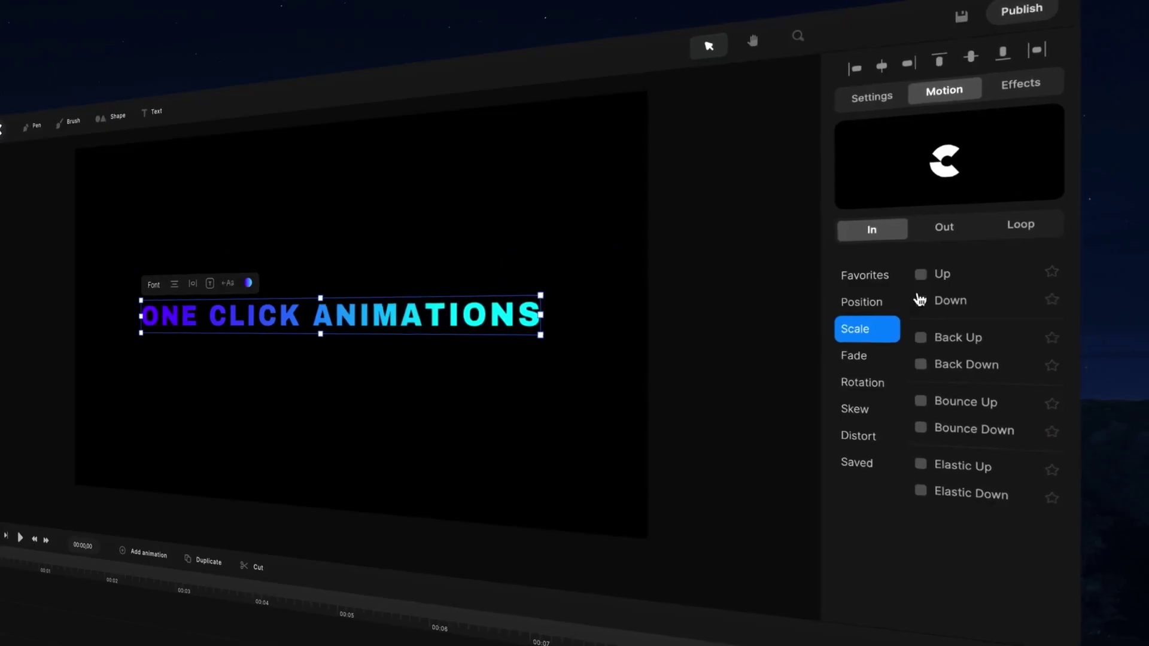
click(928, 275)
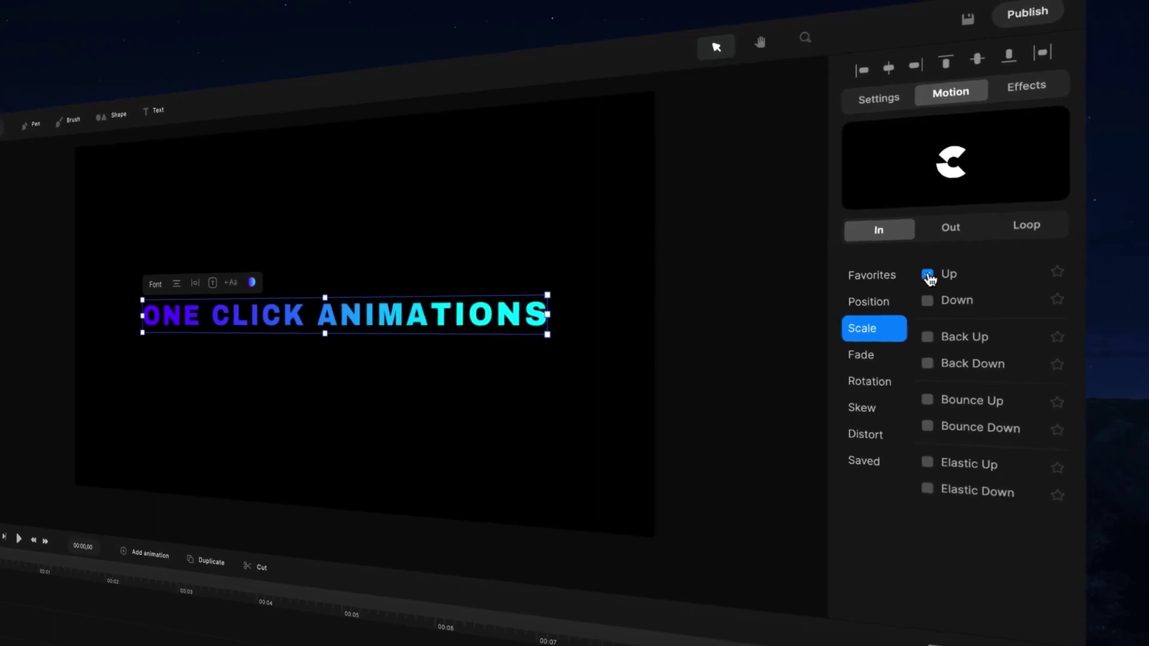
click(19, 539)
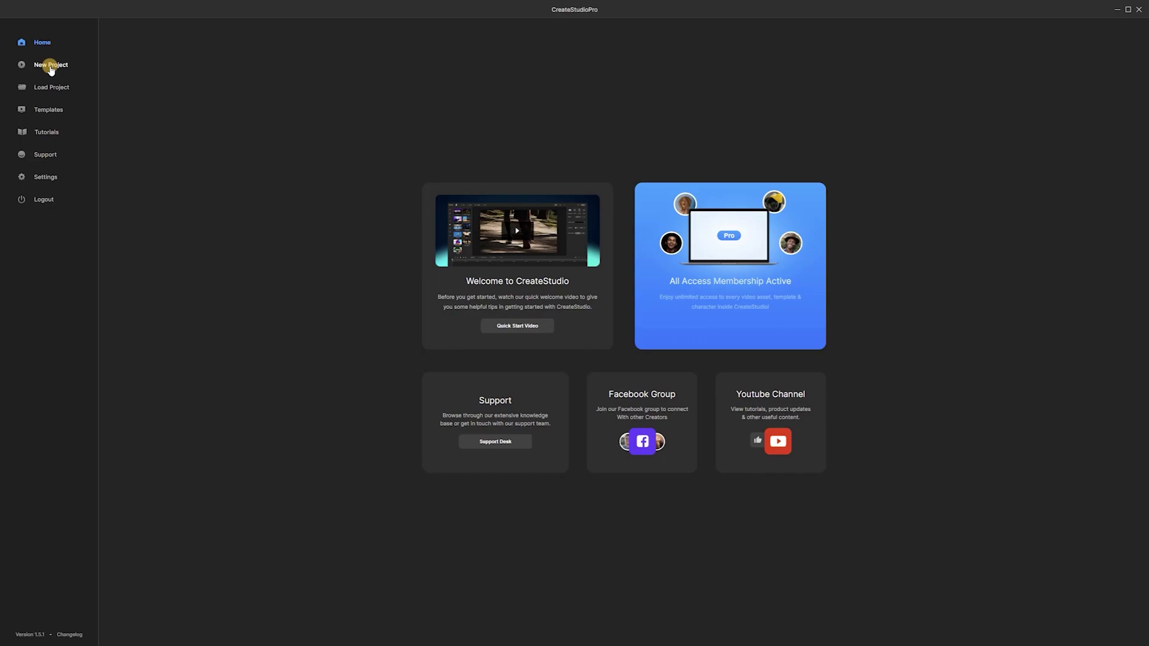
- Start a blank project with a white 960 × 540 canvas
click(51, 66)
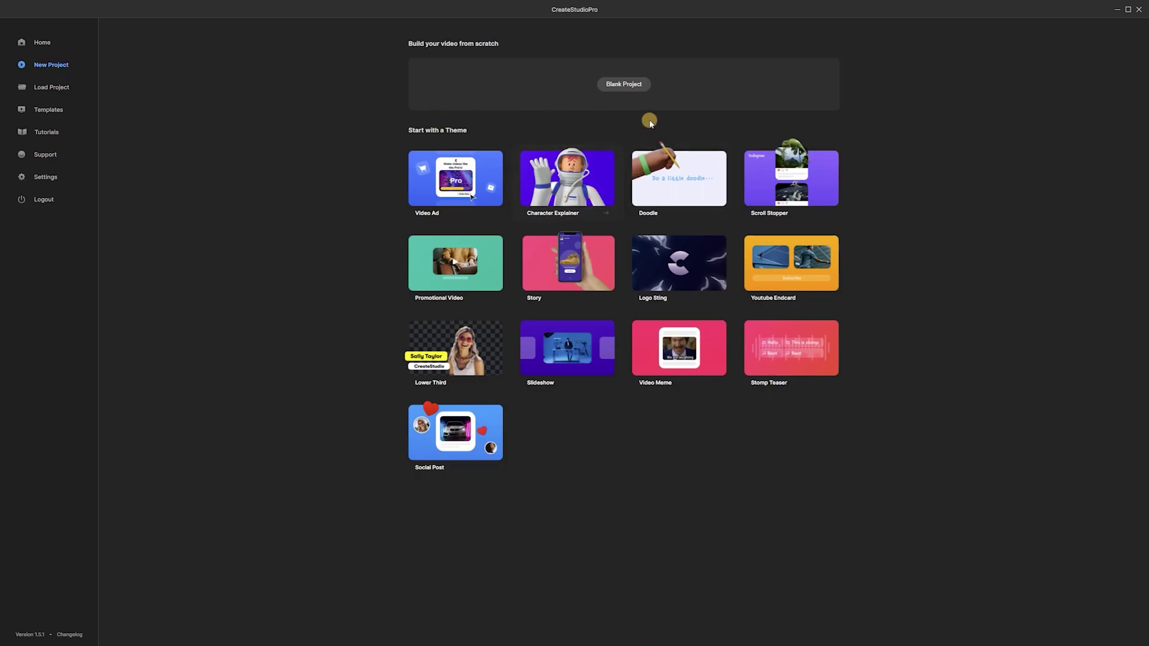
click(621, 86)
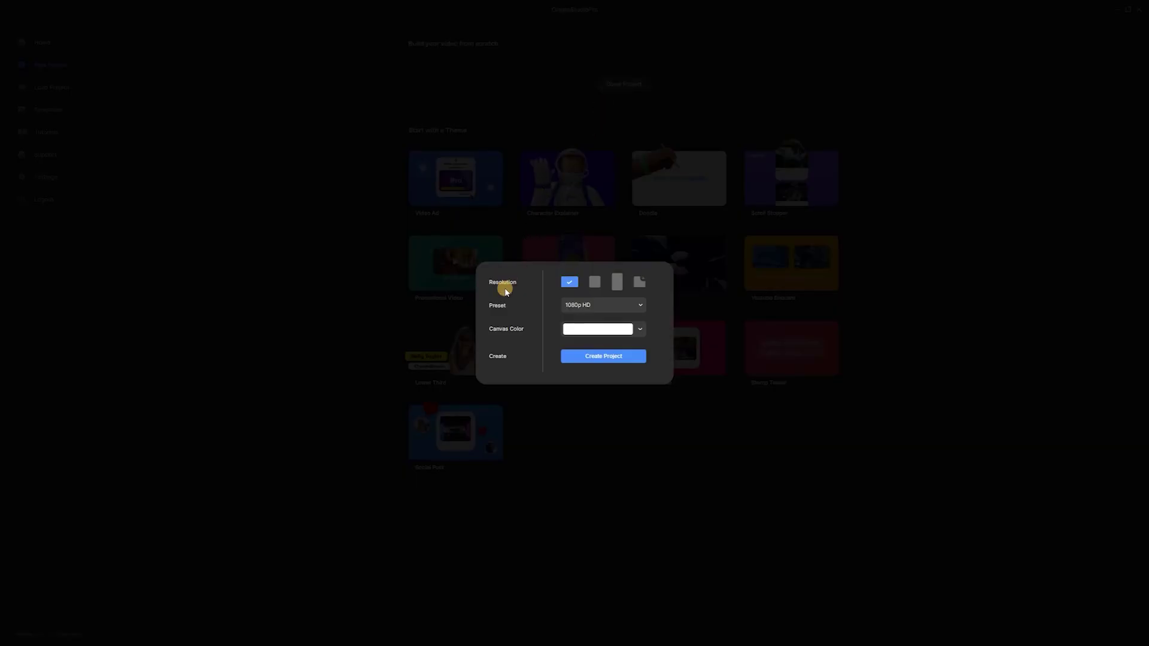
click(612, 282)
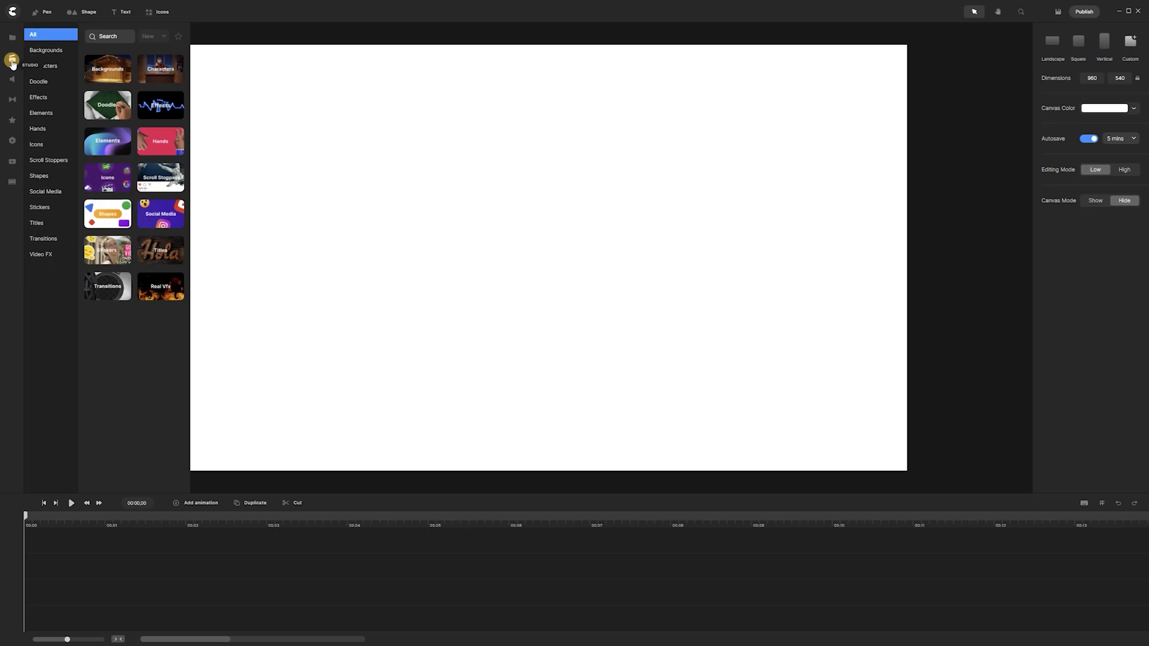
- Place the 3D TV Set background on the canvas
click(57, 50)
scroll(149, 157, down, 3)
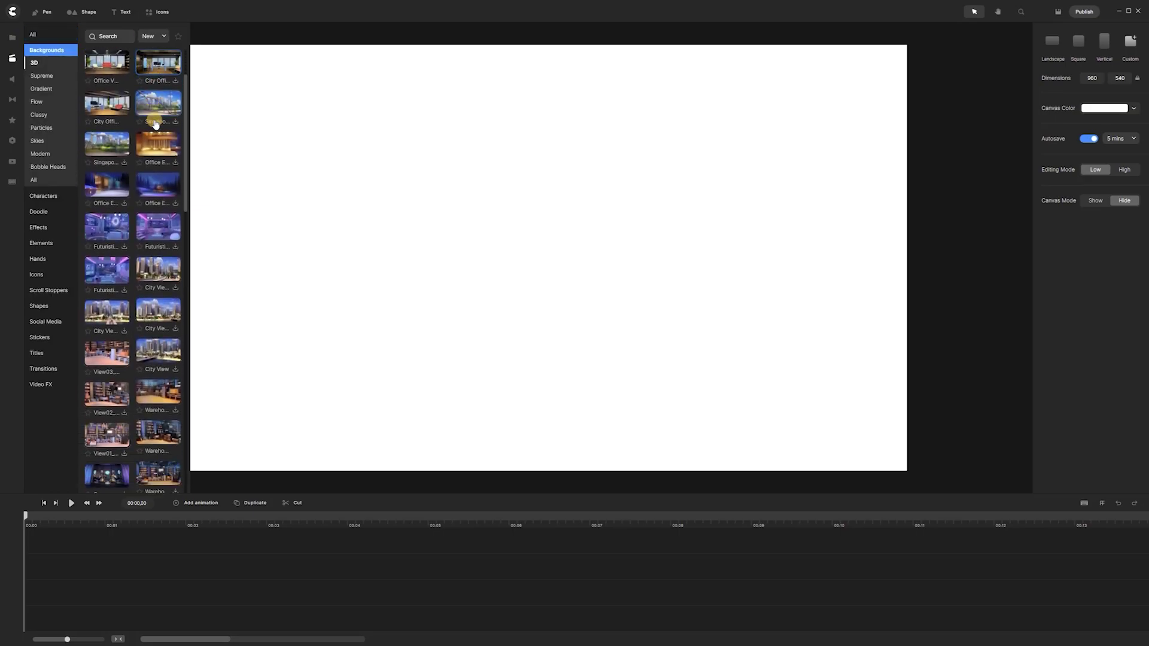
scroll(149, 156, down, 10)
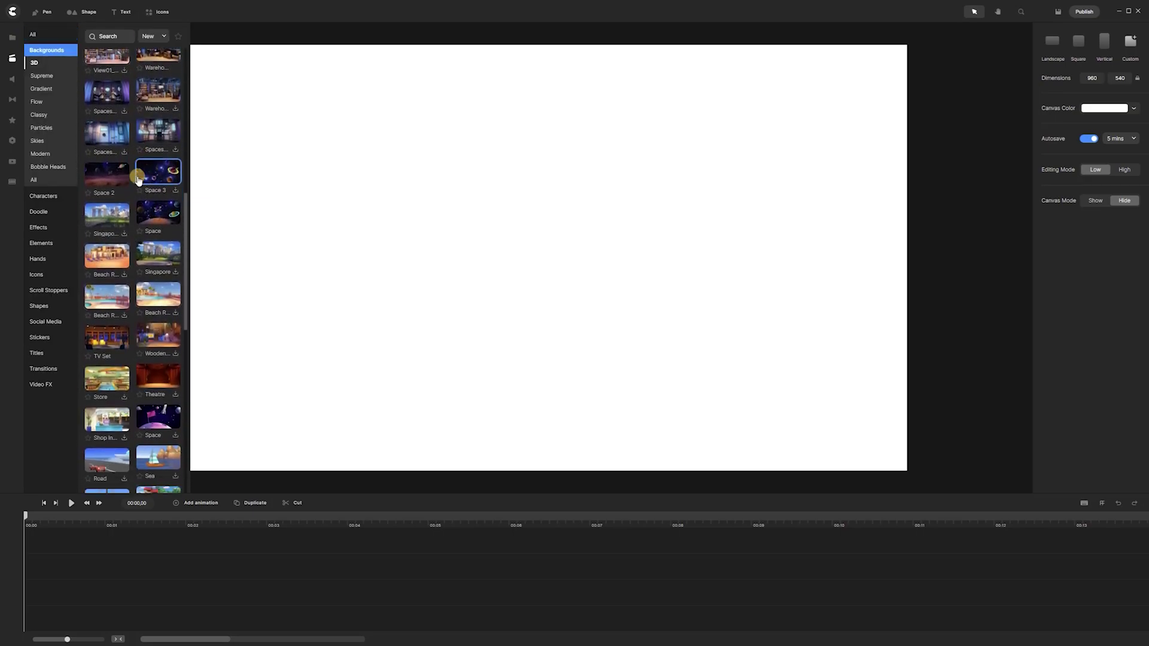
scroll(133, 192, down, 2)
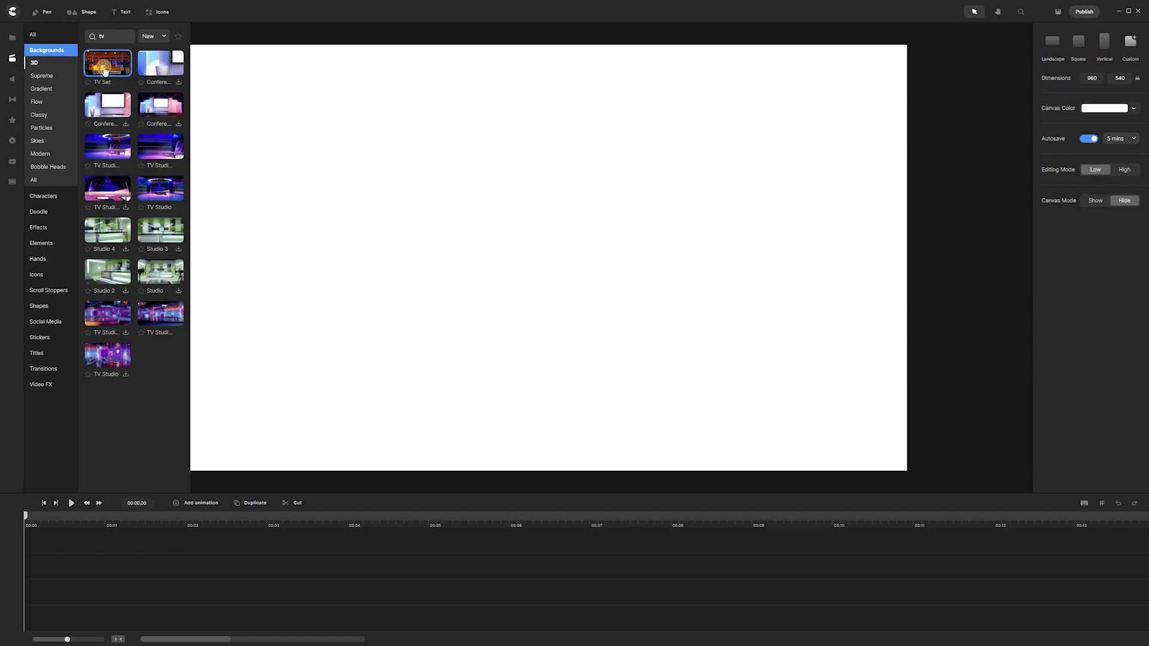
drag(104, 71, 300, 113)
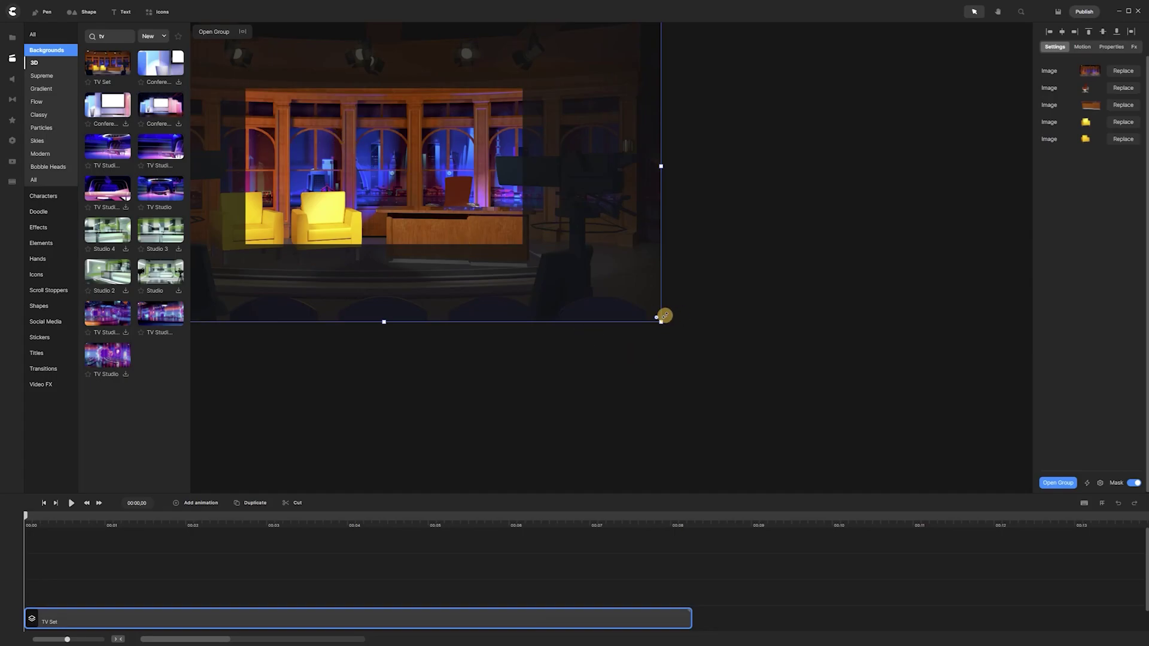
- Resize the TV Set background and pan the view to show the whole studio
drag(664, 315, 646, 316)
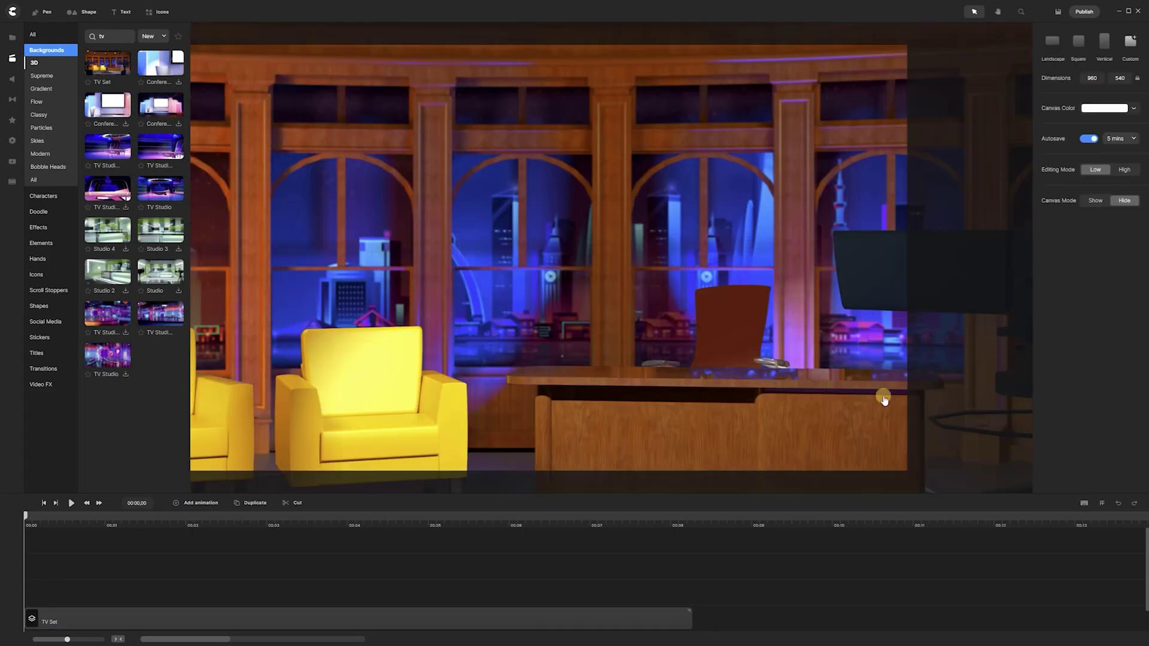
click(771, 324)
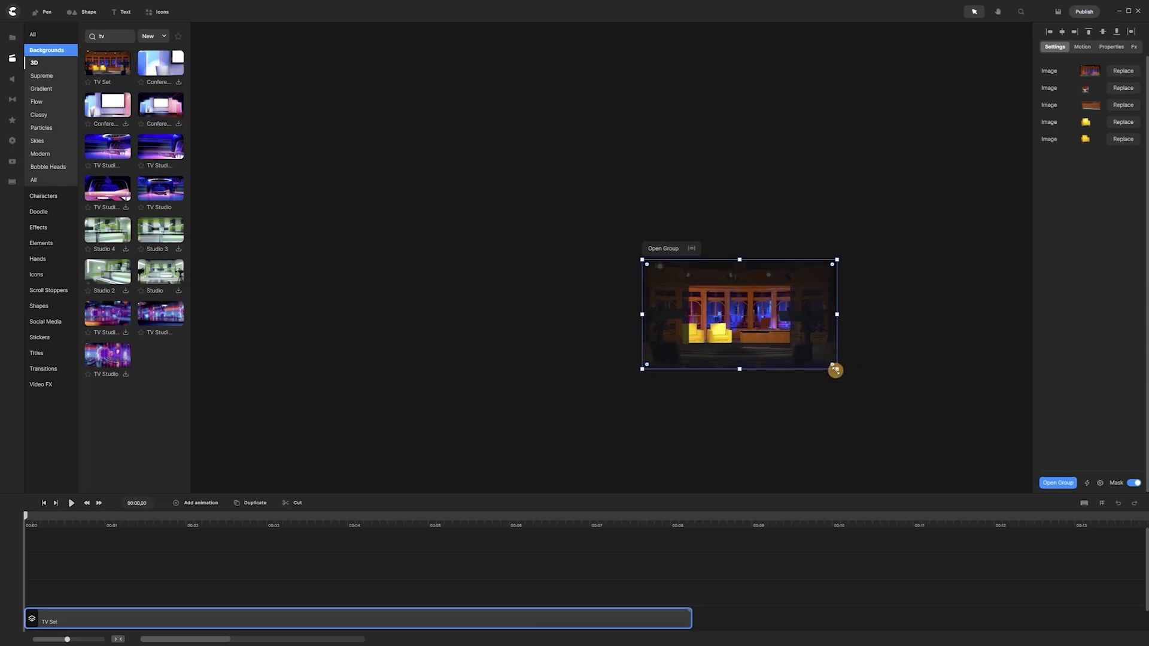
drag(835, 371, 782, 347)
scroll(793, 354, up, 5)
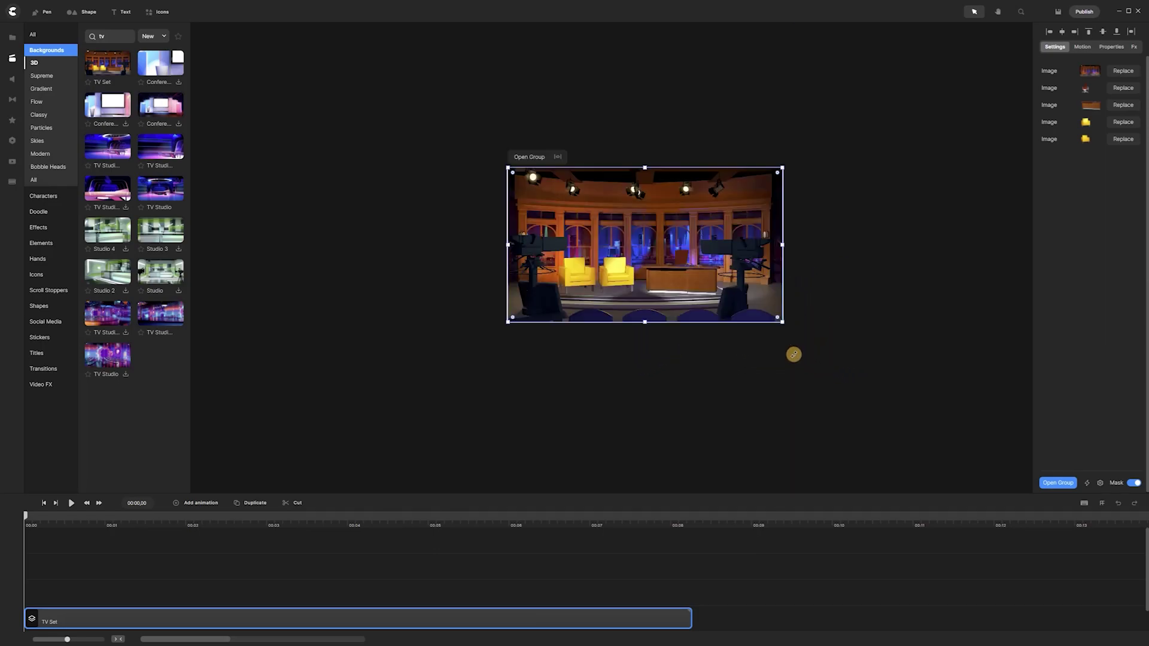
click(997, 12)
drag(905, 74, 1107, 259)
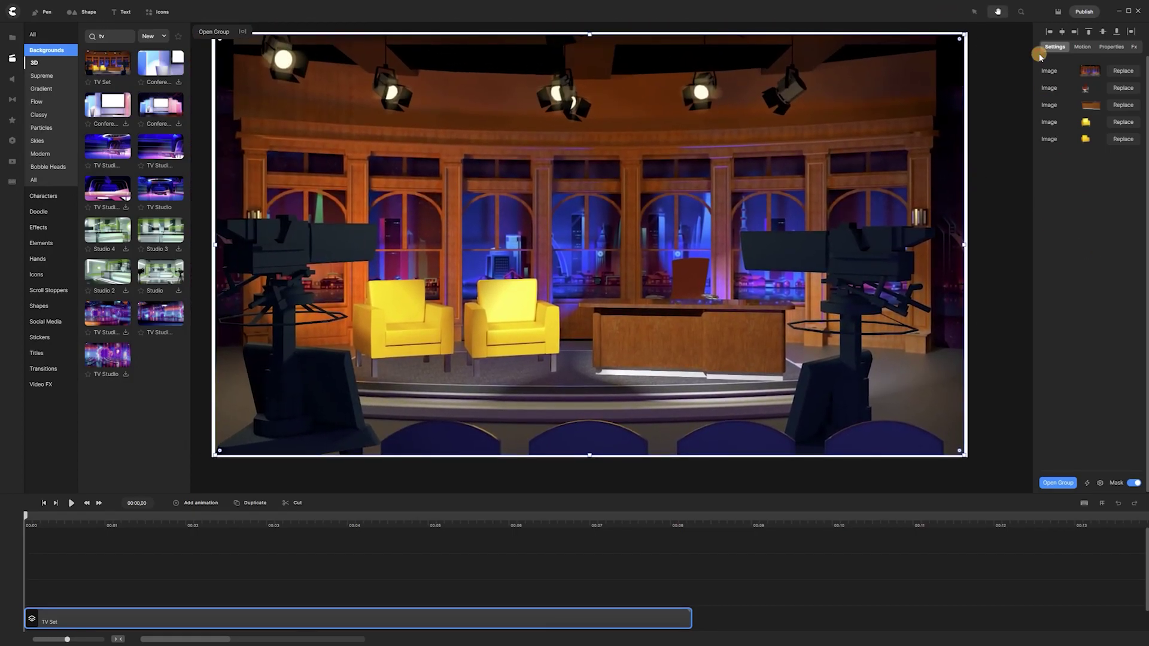
click(974, 12)
click(991, 68)
click(545, 192)
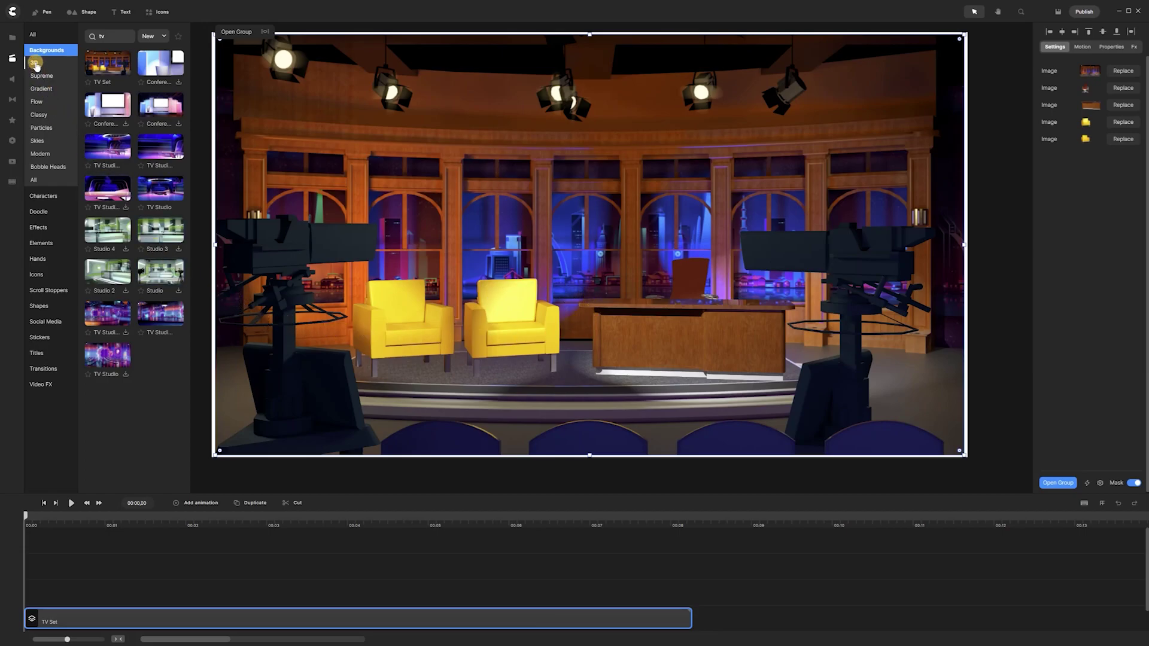
- Add the YouTuber character and move it in front of the yellow chairs
click(52, 199)
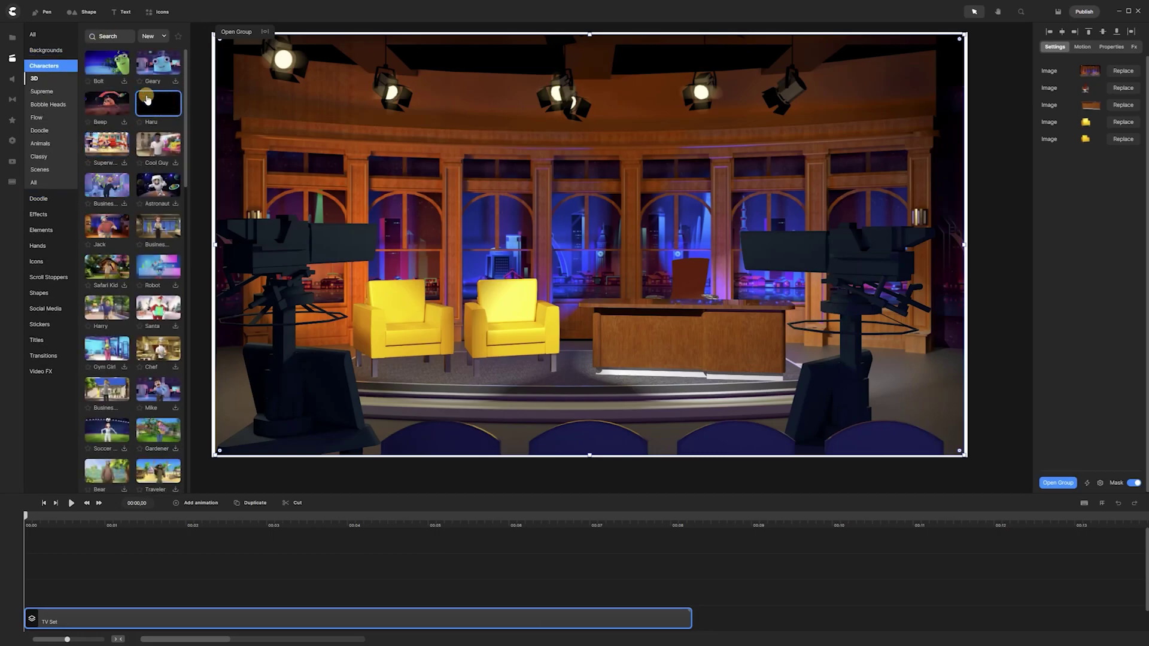
scroll(147, 99, down, 5)
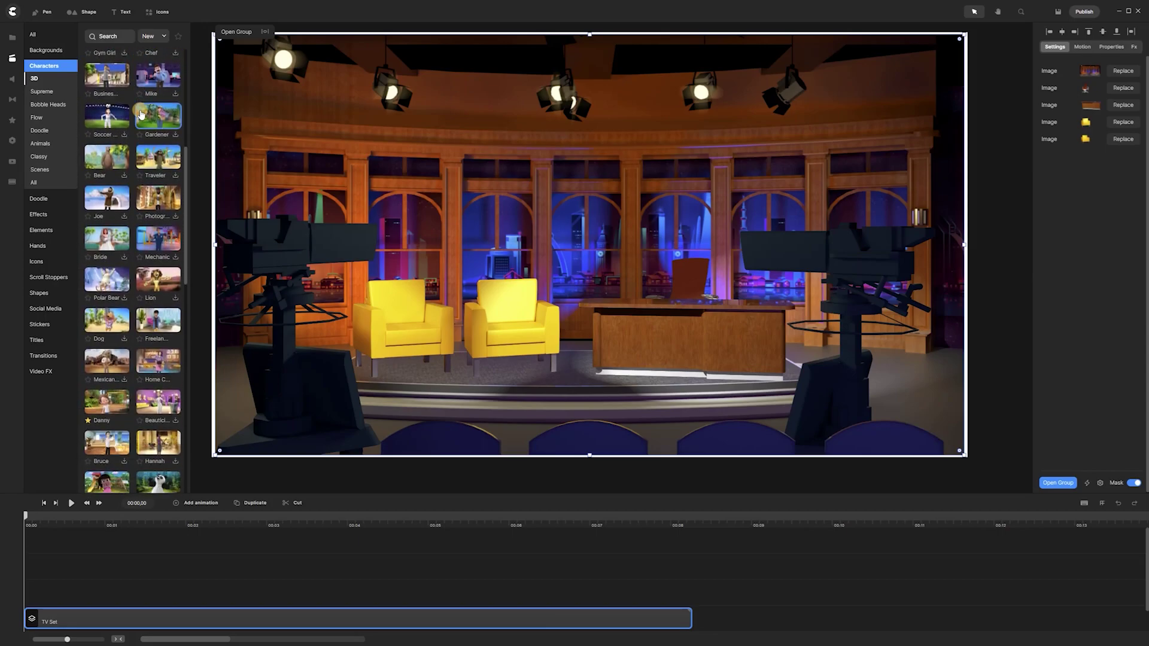
scroll(138, 113, down, 3)
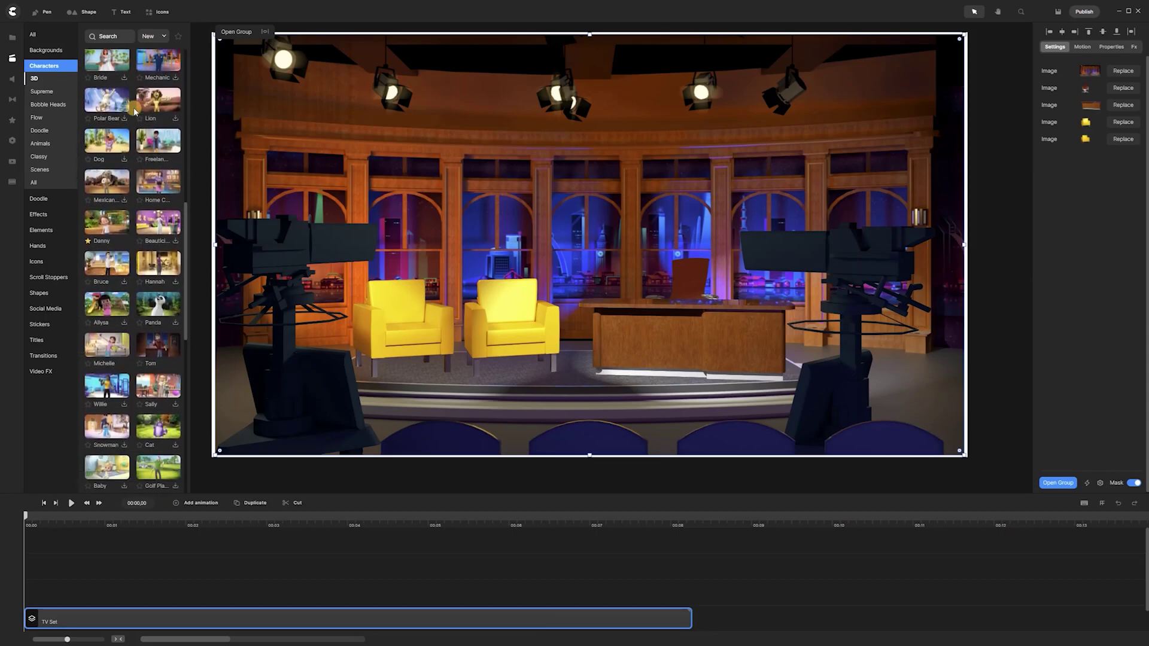
scroll(135, 110, down, 4)
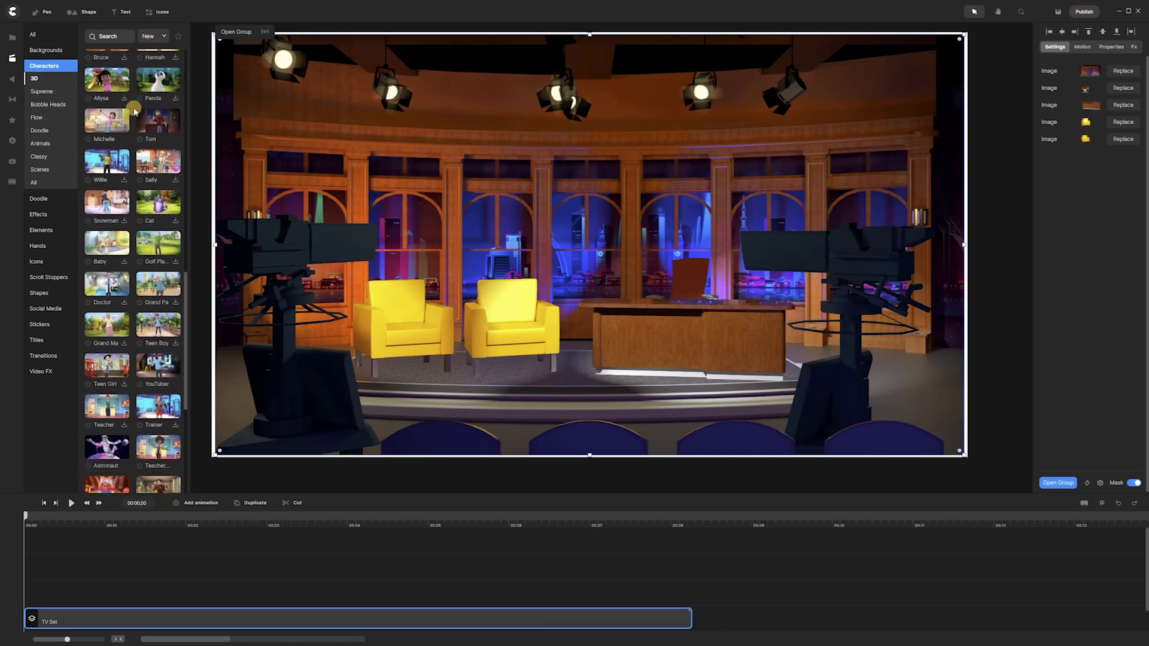
scroll(135, 111, down, 2)
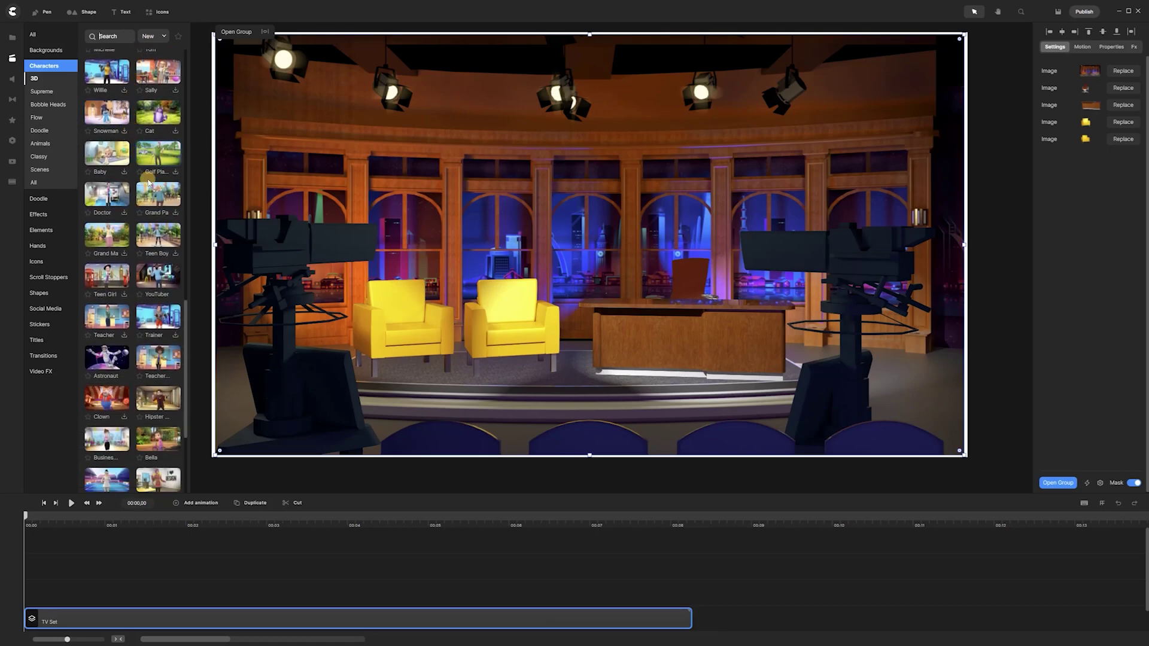
drag(165, 278, 436, 336)
drag(595, 250, 440, 264)
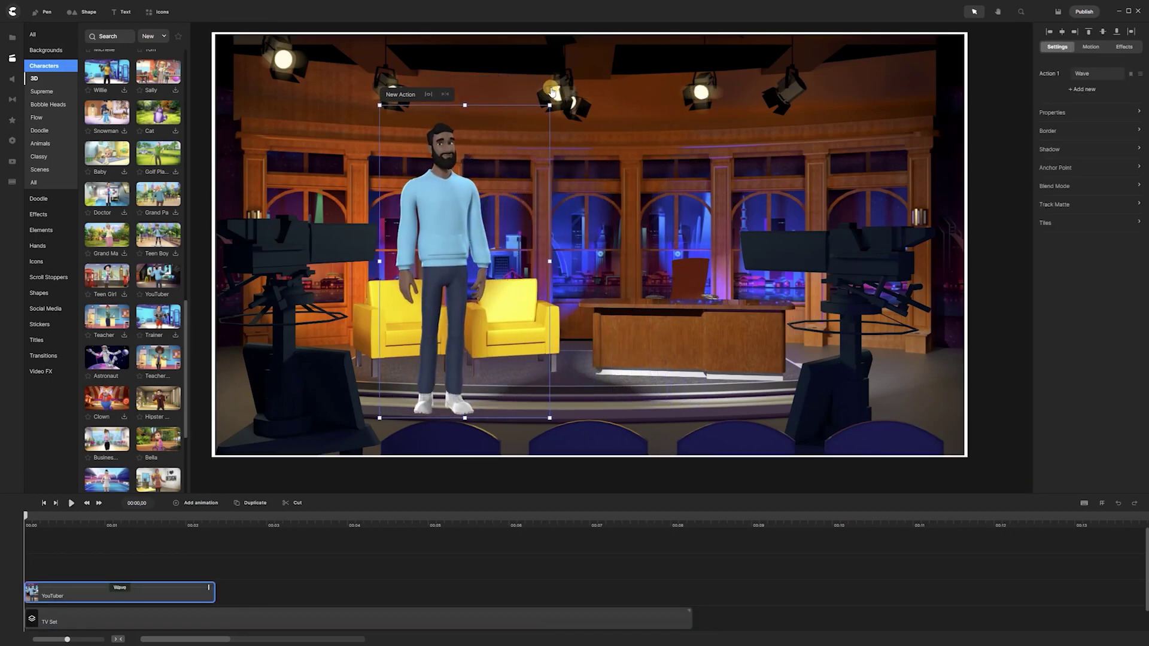
- Shrink the character, then enlarge it slightly to fine-tune its size
drag(550, 105, 504, 169)
click(439, 215)
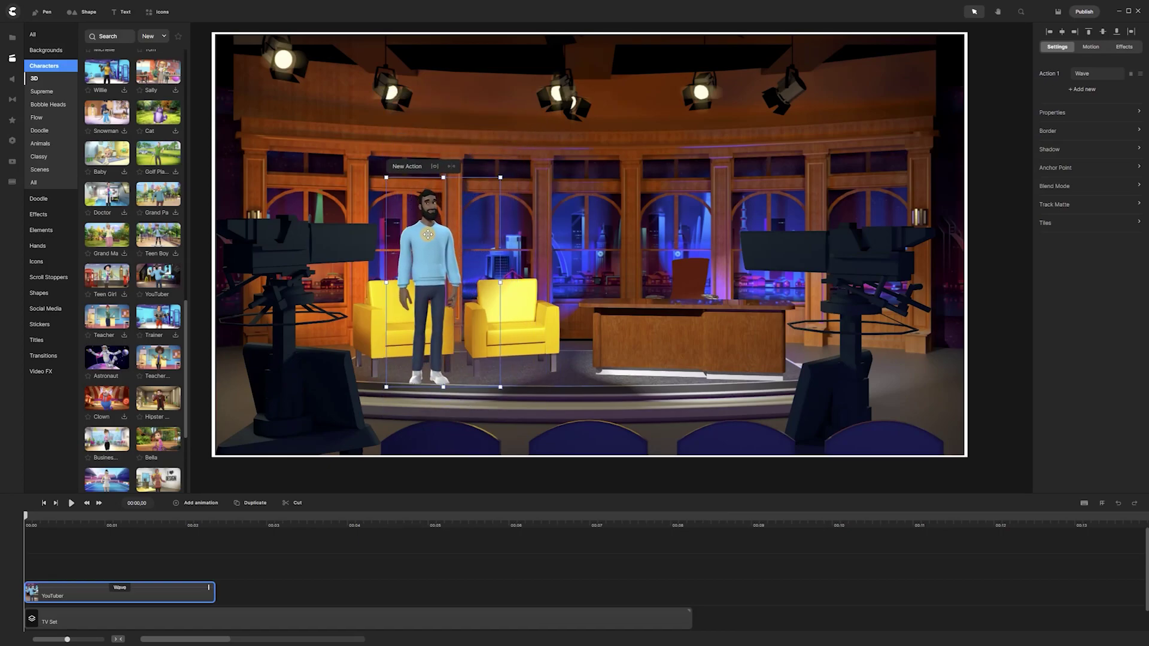
drag(499, 176, 508, 169)
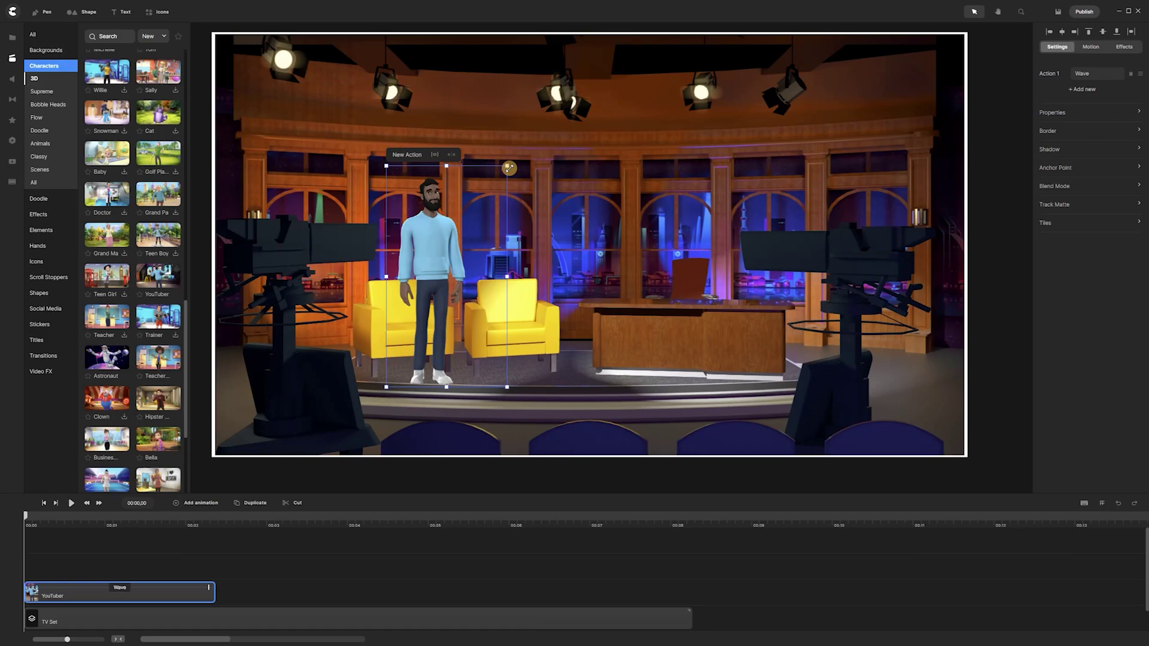
- Replace the Wave action with Sitting And Swiping Tablet and preview the sitting pose
click(1074, 91)
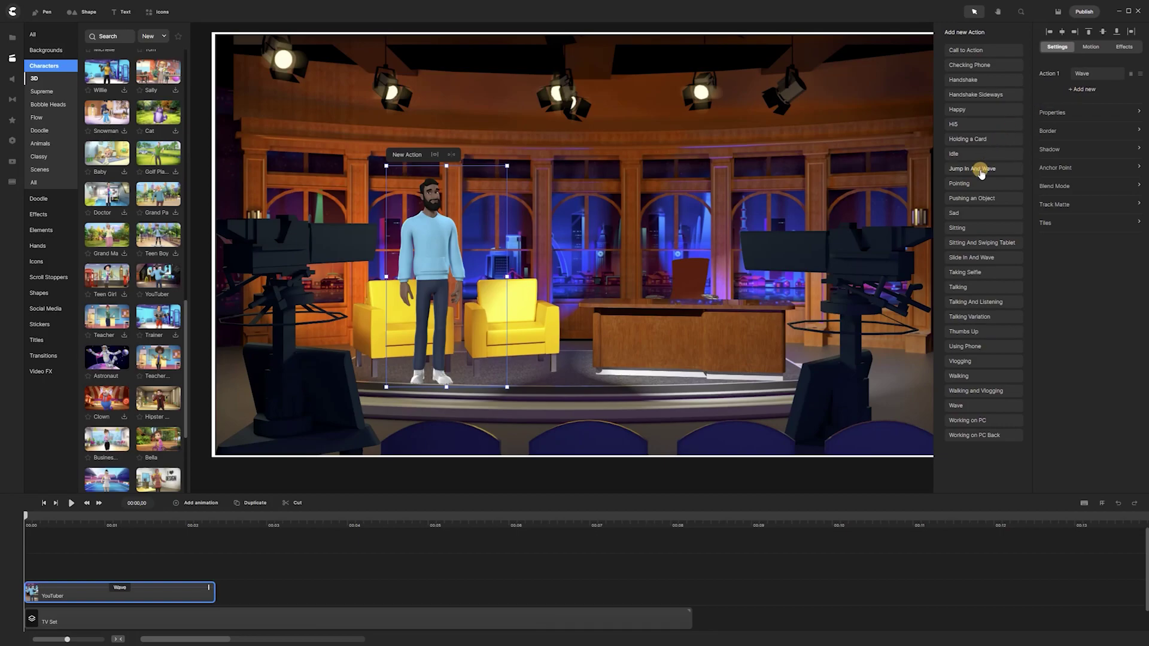
click(993, 243)
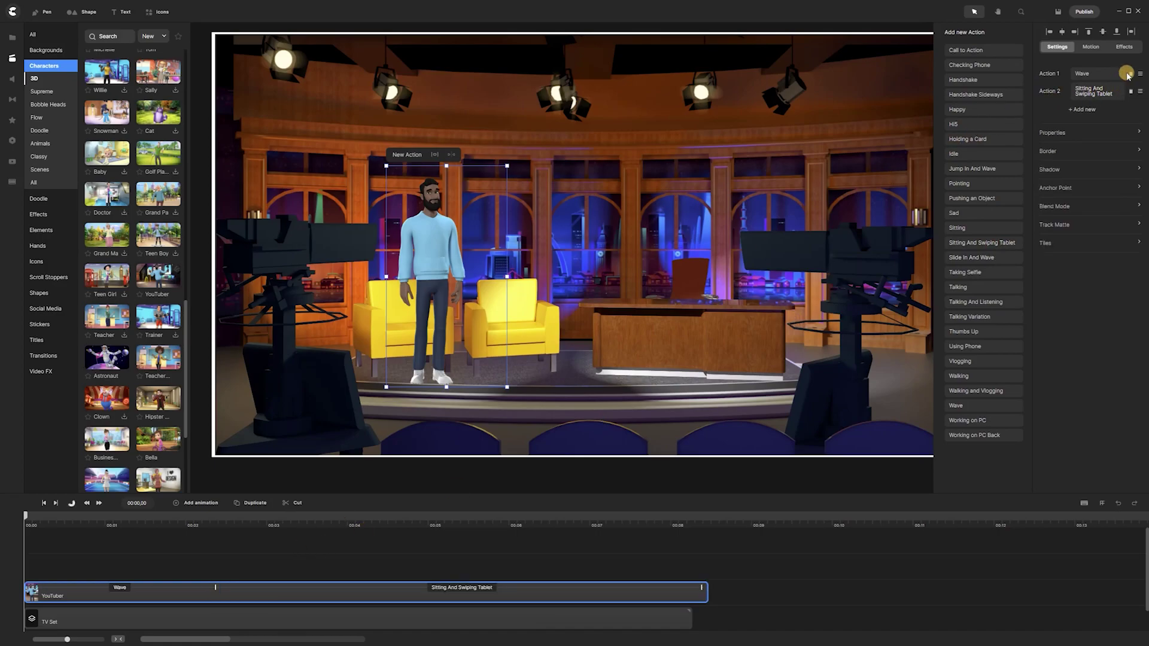
click(1131, 74)
drag(83, 531, 500, 530)
- Add a Talking action and trim the character clip to end with the TV Set
click(1075, 95)
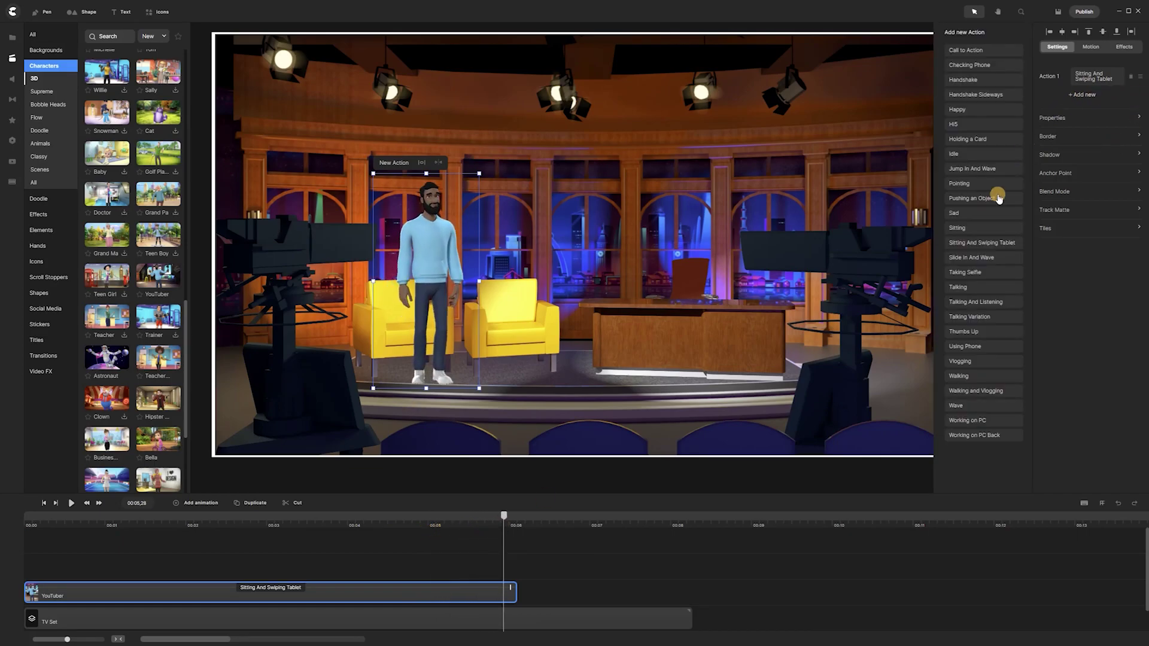
click(979, 293)
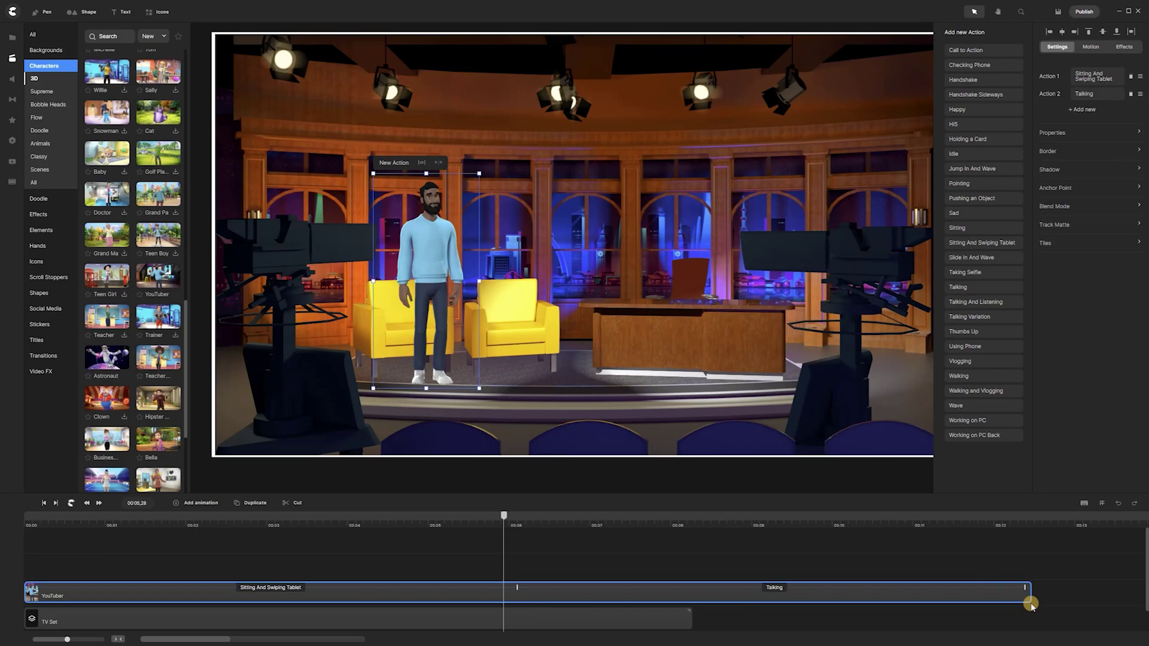
drag(1029, 595, 692, 619)
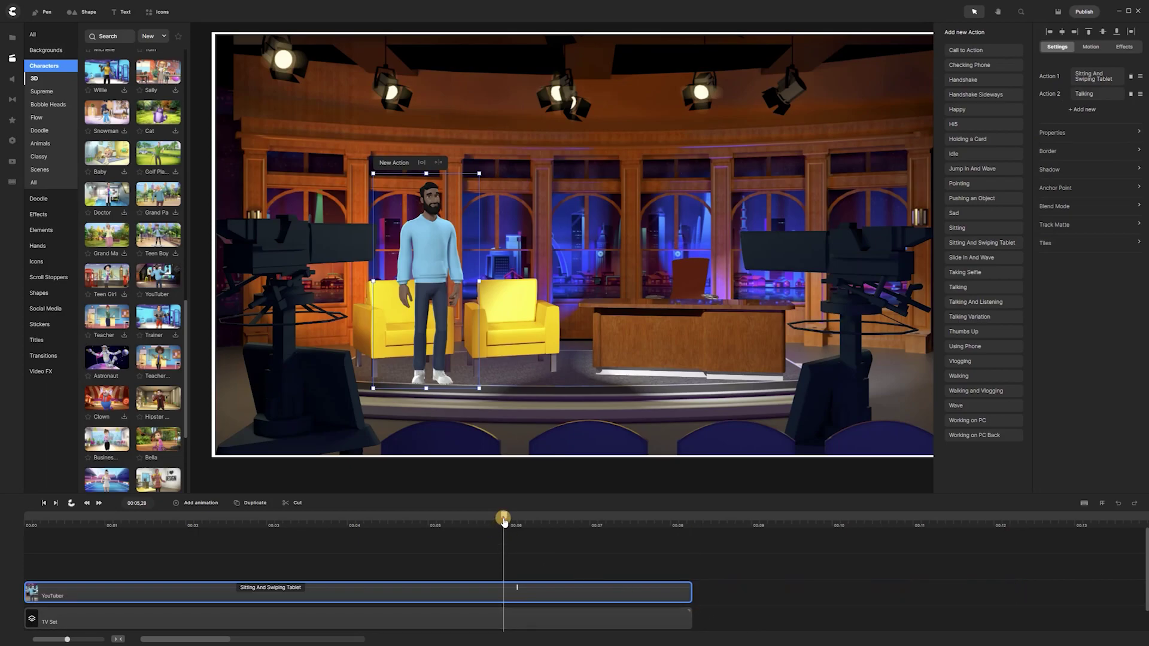
drag(503, 518, 606, 530)
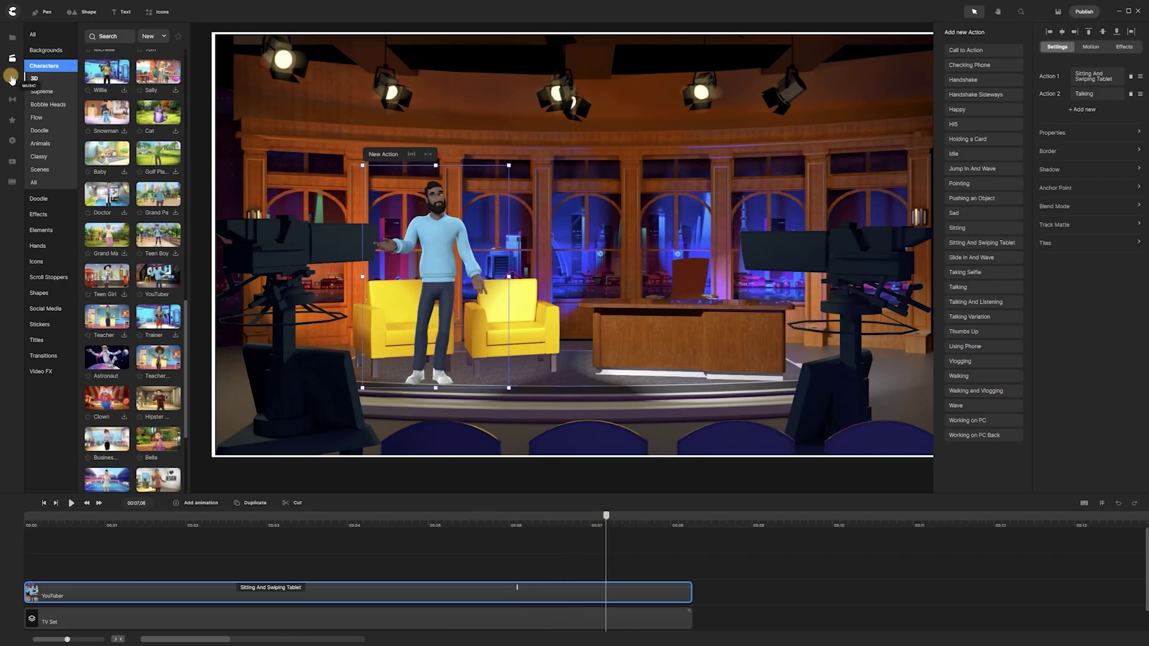
- Set text-to-speech to English (US) with the Male 1 voice
click(12, 37)
click(64, 145)
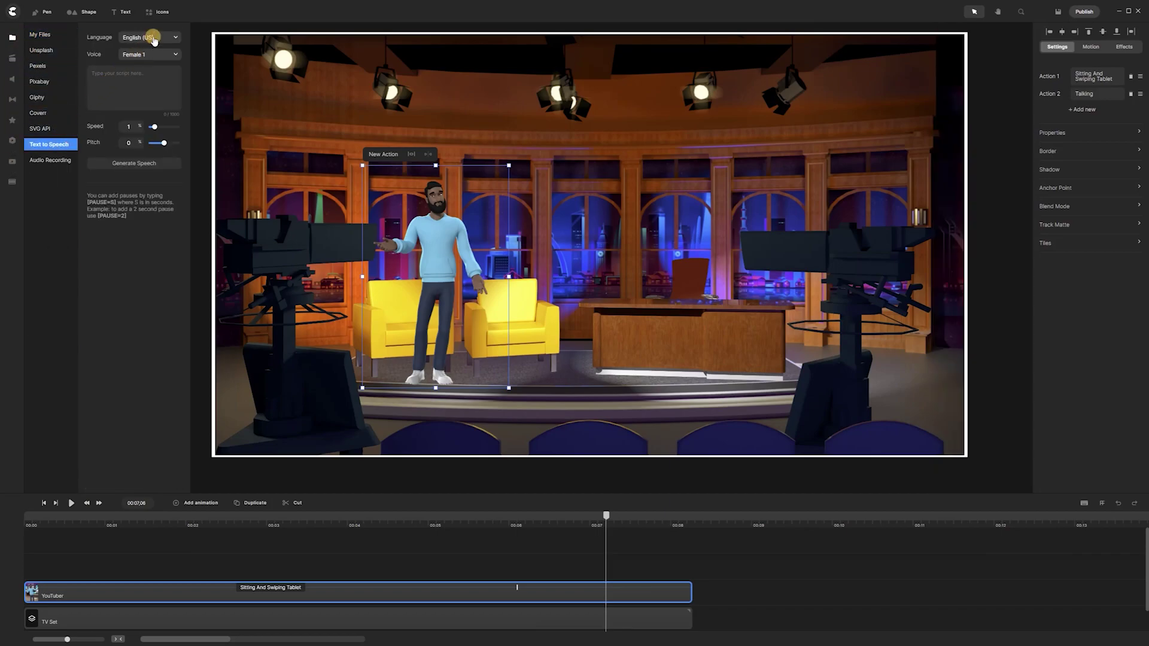
click(154, 39)
click(158, 53)
click(158, 54)
scroll(144, 133, down, 2)
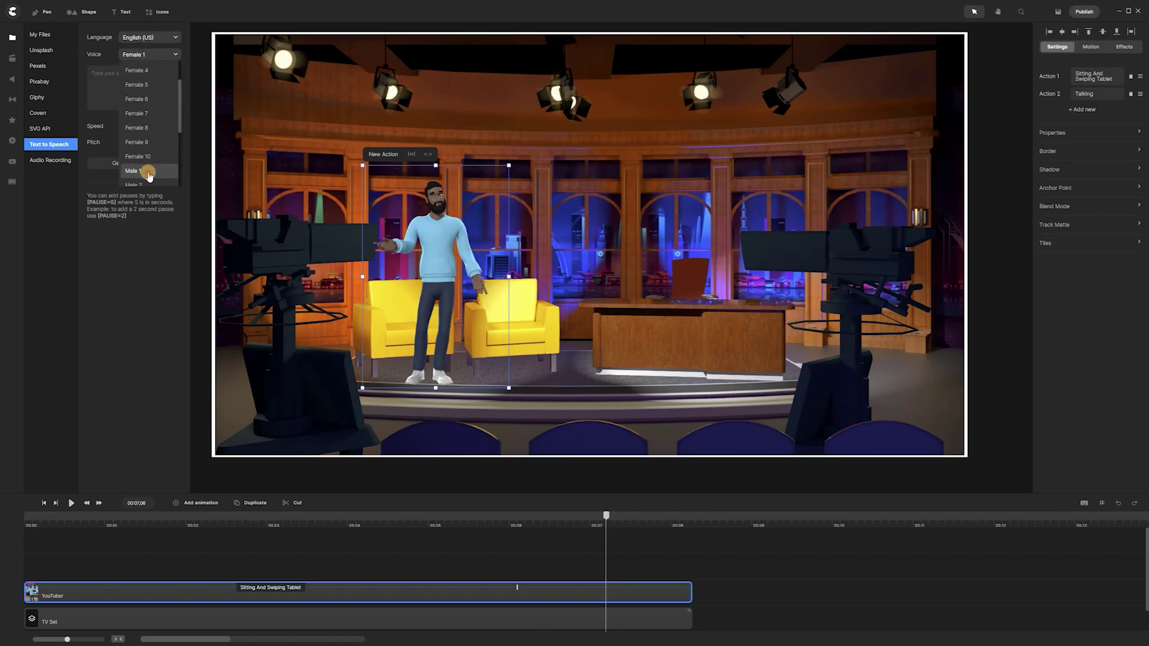
click(149, 174)
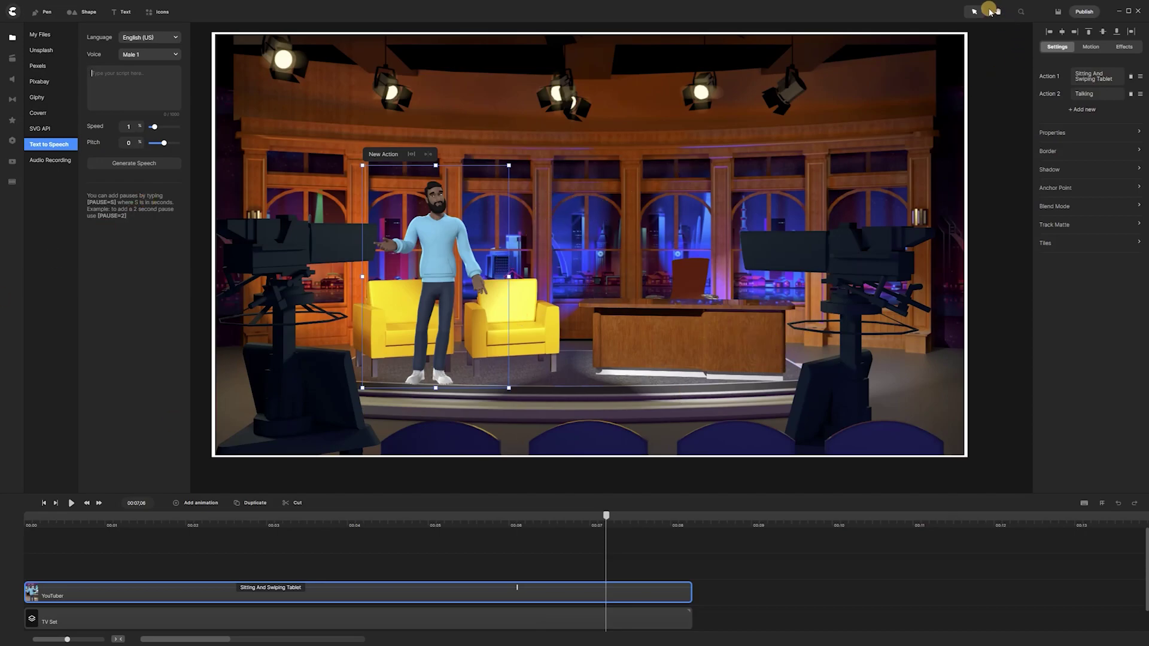
- Save the project and export it as MP4 to video.mp4, replacing the existing file
click(1058, 12)
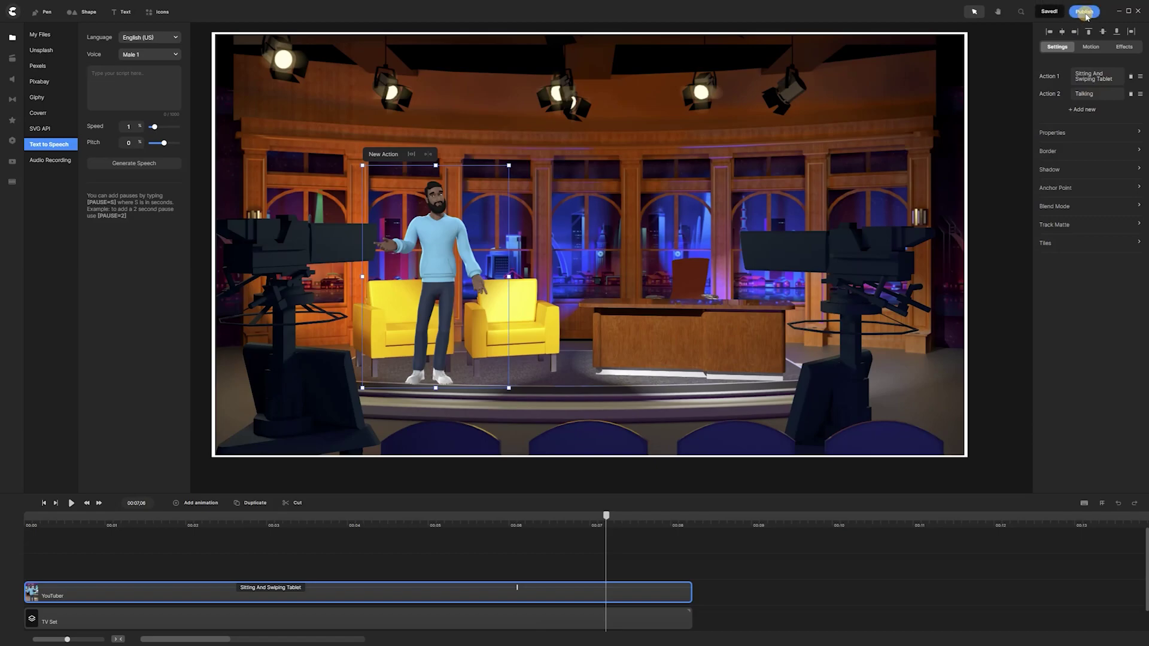
click(1084, 12)
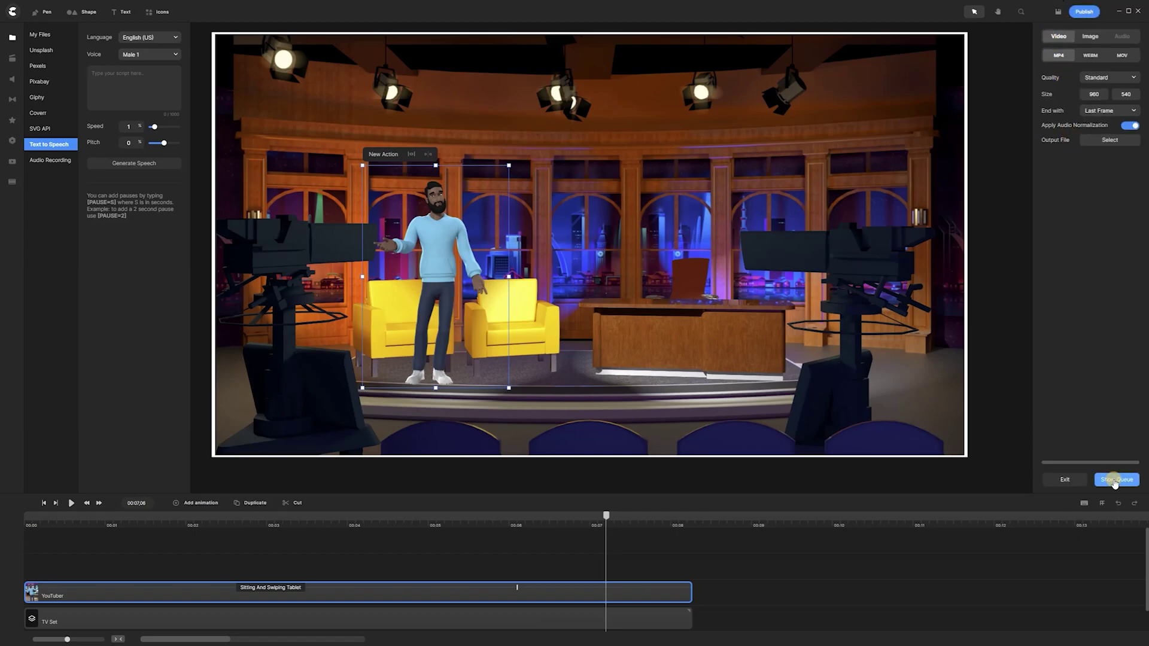
click(1099, 138)
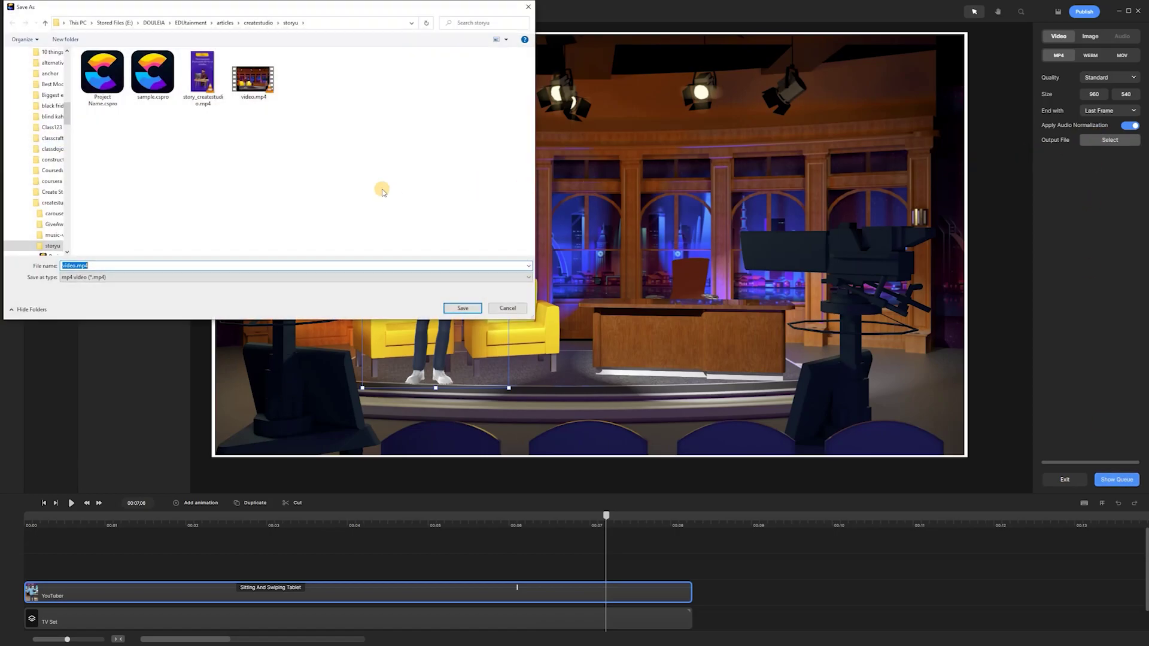
key(Return)
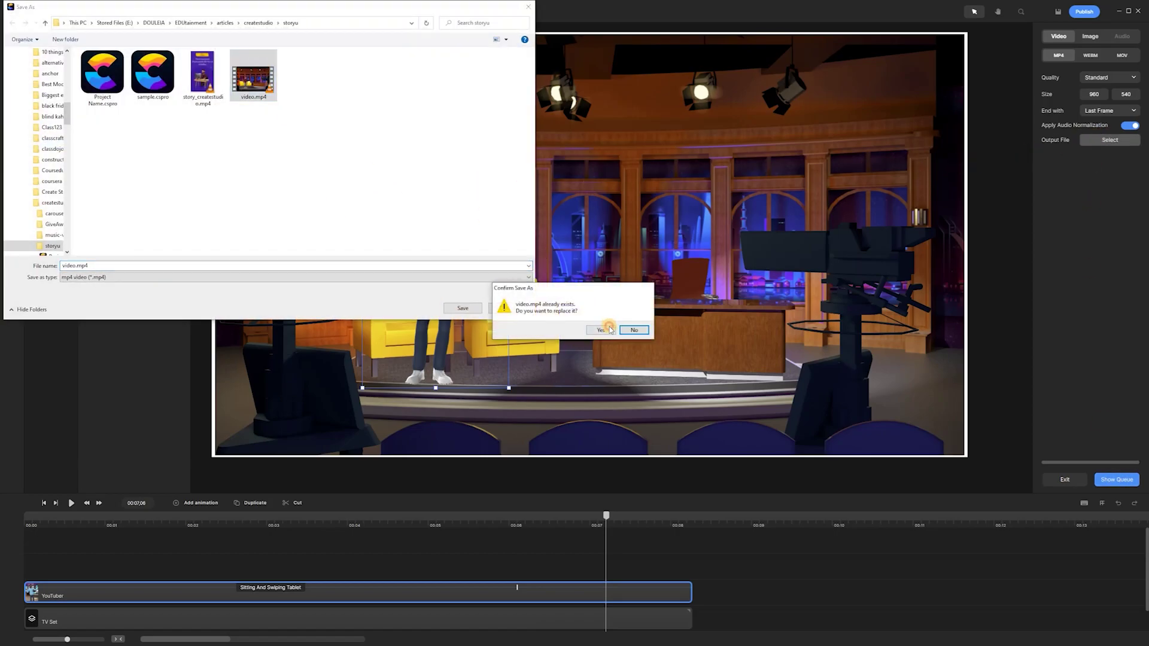
click(610, 329)
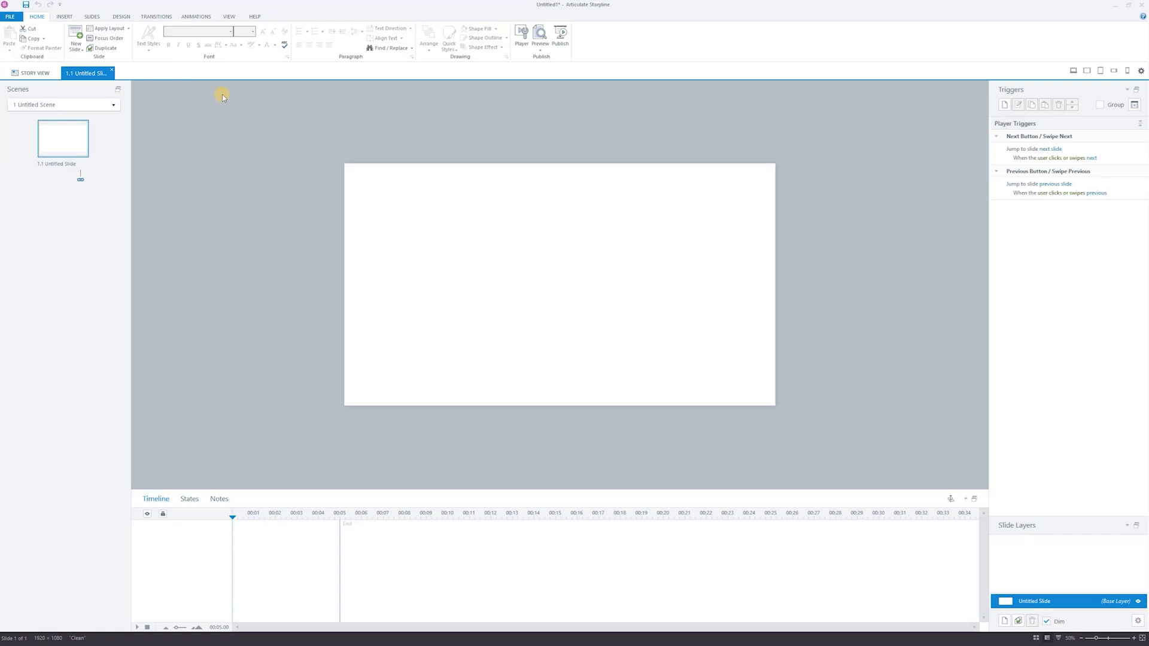
- Insert video.mp4 from file onto the slide and stretch it to fill the slide
click(93, 16)
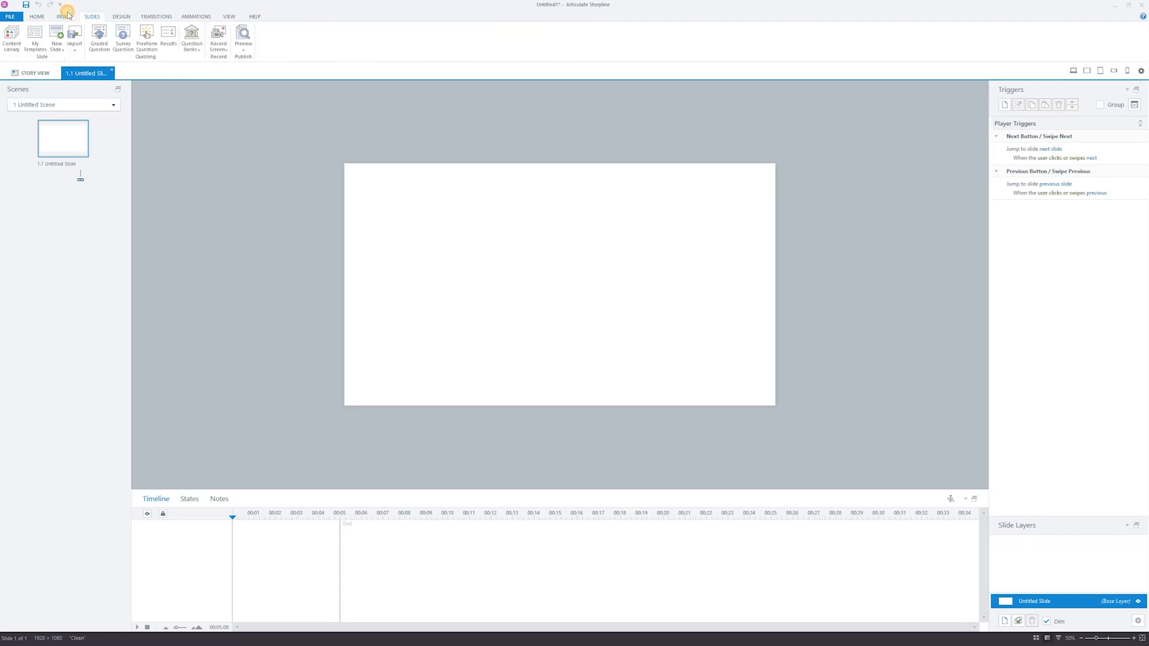
click(67, 15)
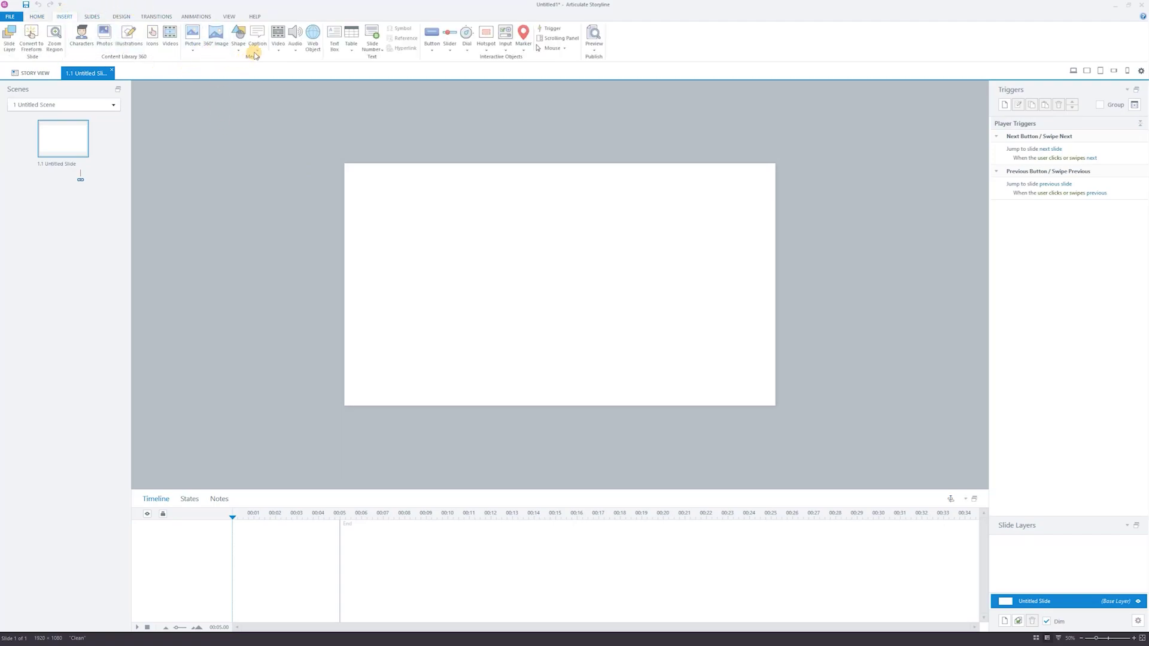
click(280, 48)
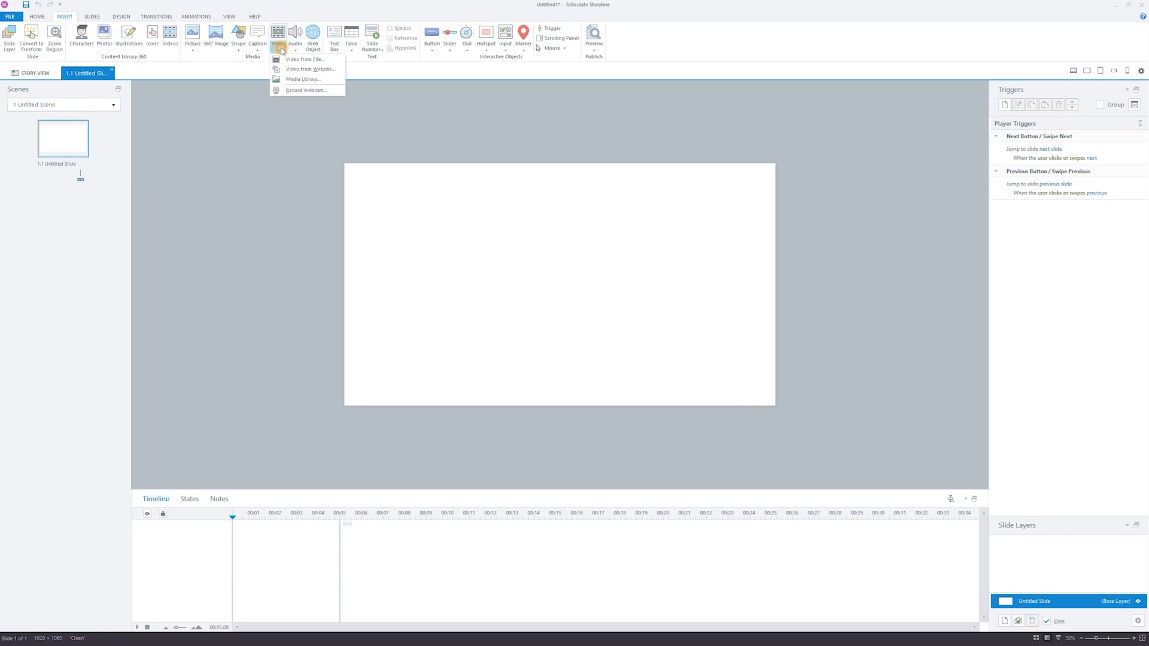
click(296, 60)
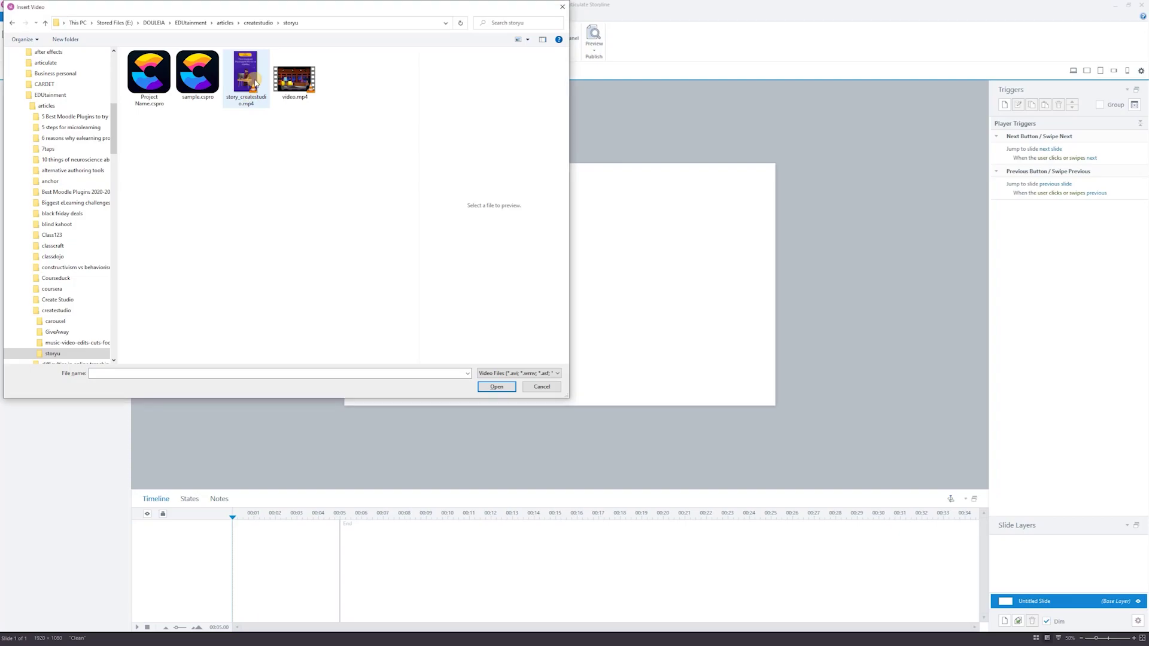
double_click(296, 76)
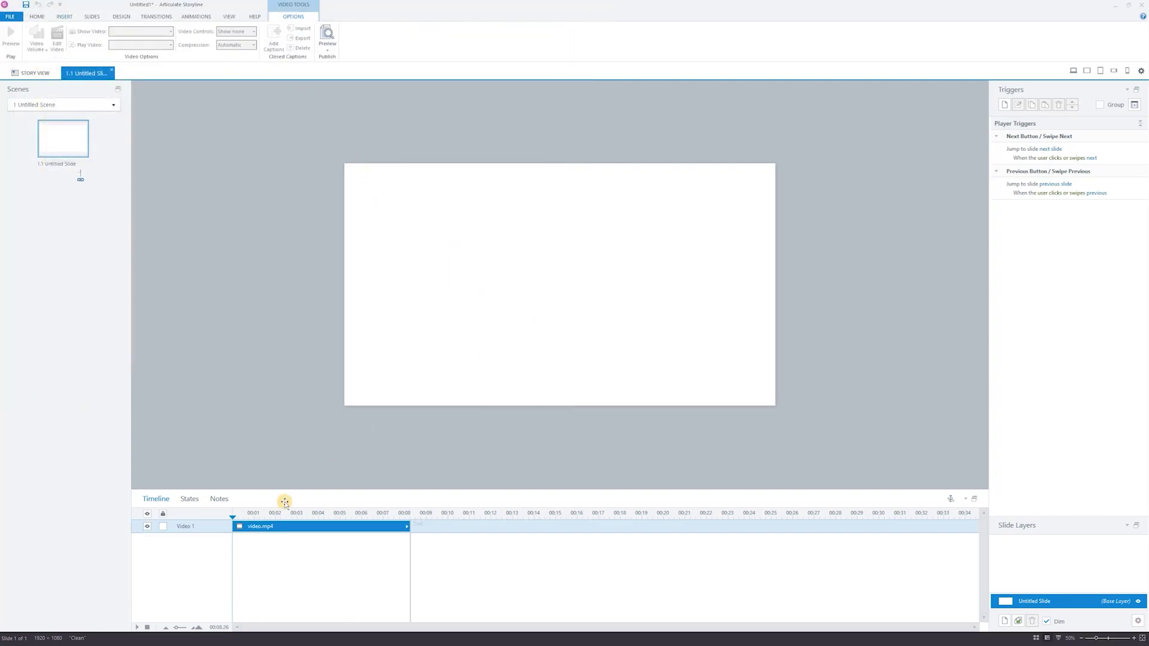
drag(451, 345, 343, 405)
drag(666, 224, 820, 163)
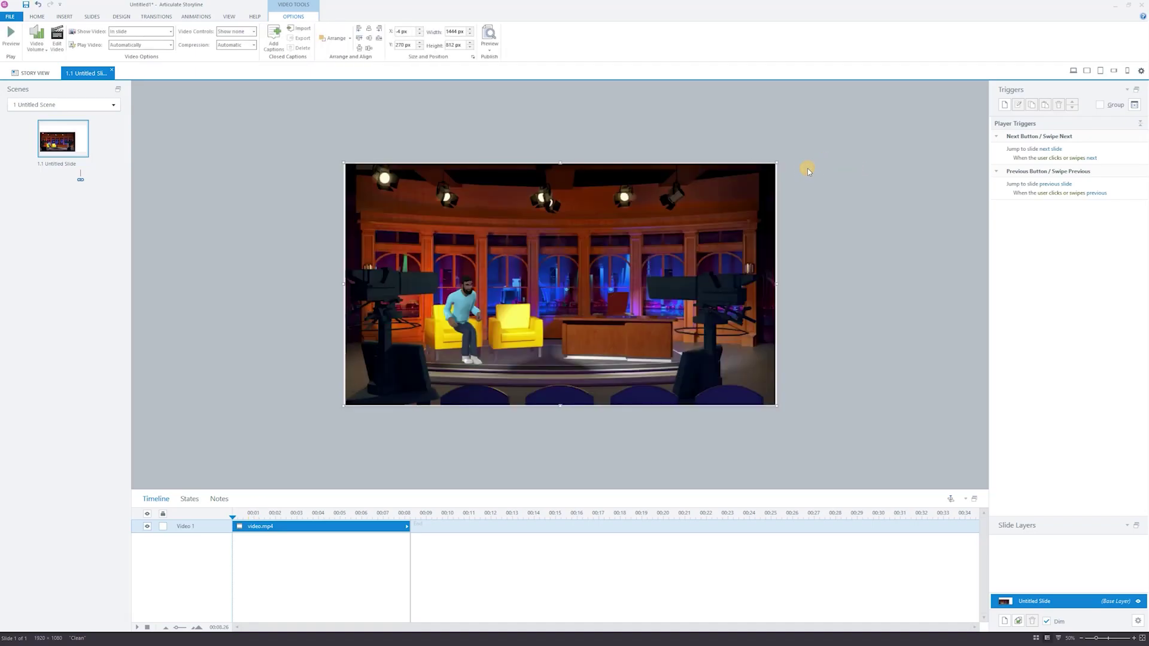